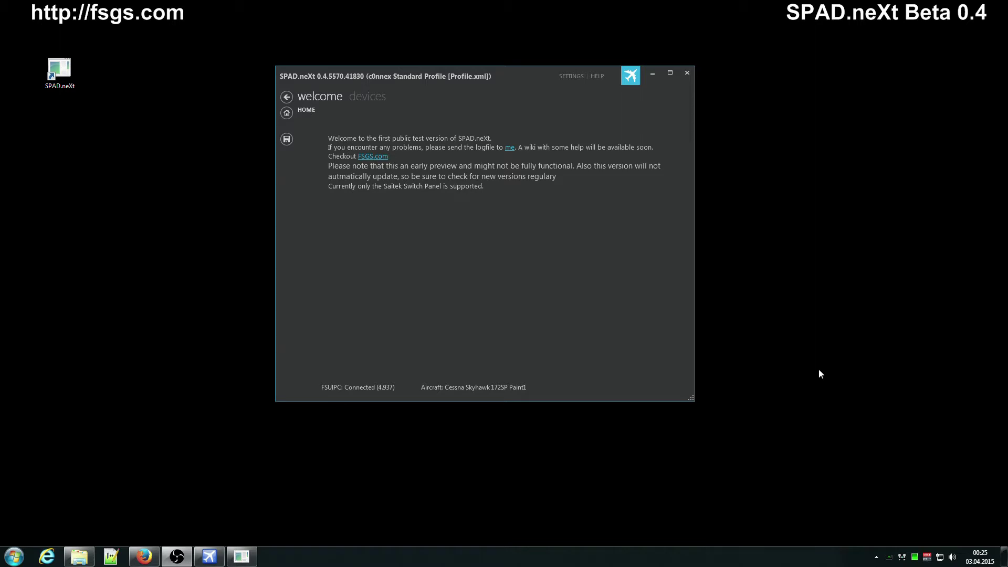
# Show the devices page, switch to Firefox to view the FlightSim Eindhoven website, and return to SPAD.neXt.
pyautogui.click(381, 102)
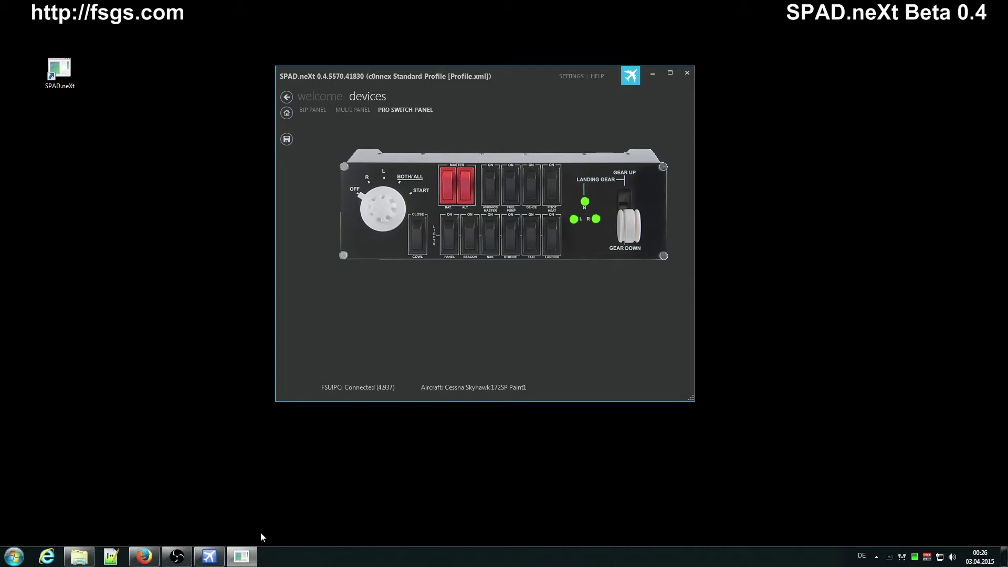
pyautogui.click(148, 561)
pyautogui.click(502, 26)
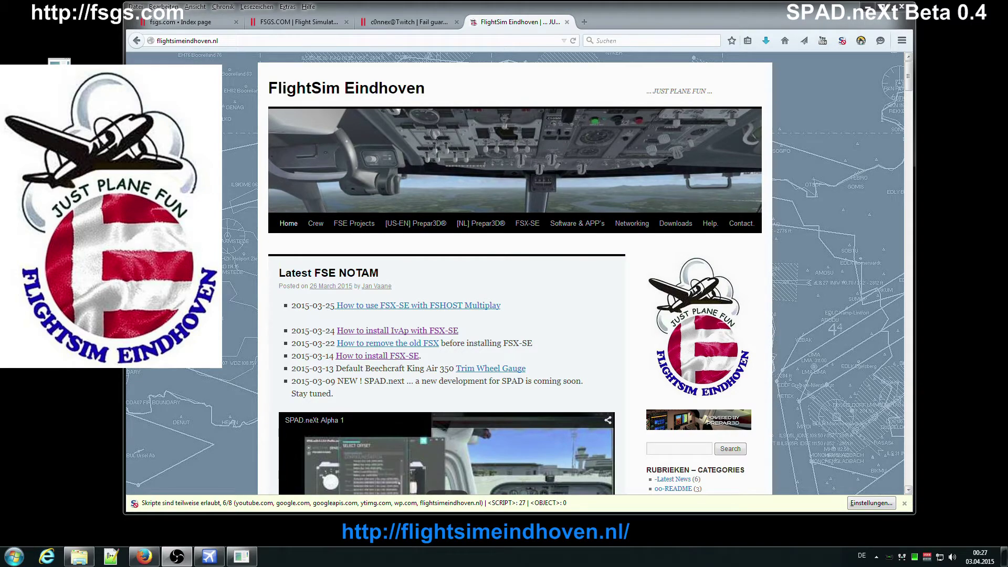
pyautogui.click(873, 7)
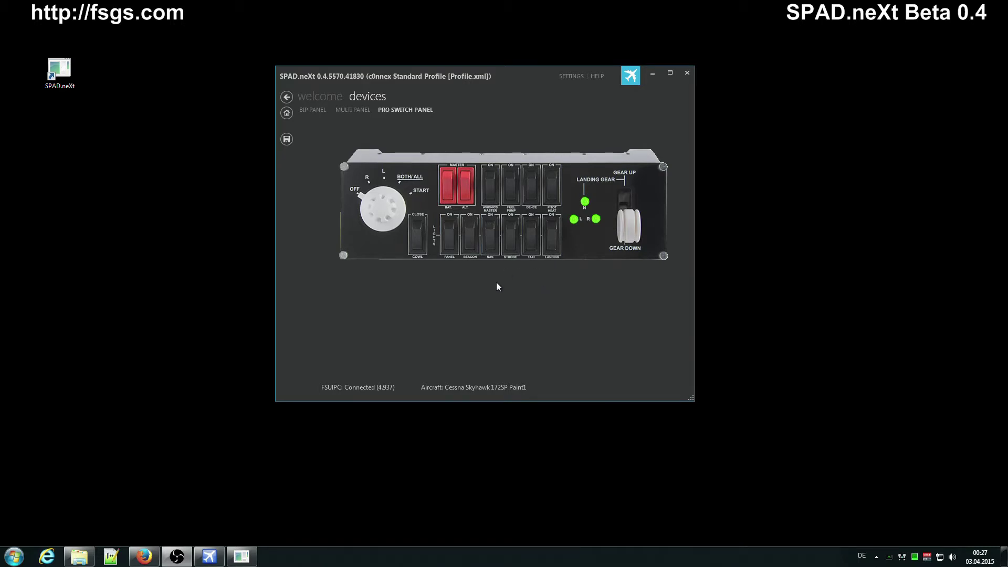
# Open the configuration of the BIP panel's BAT AMP indicator, set its Value (OFF) condition to Equals, and review the red thresholds.
pyautogui.click(313, 110)
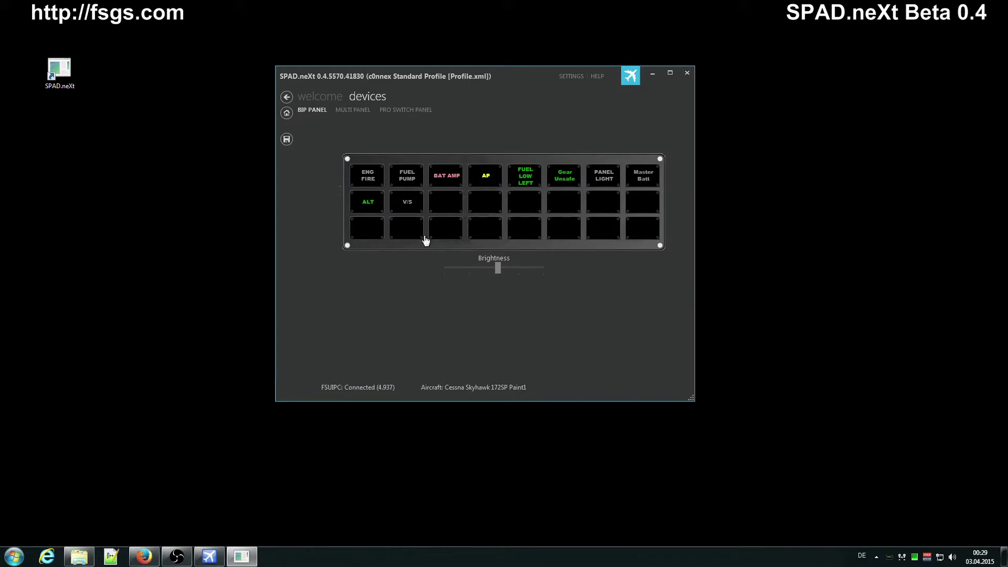
pyautogui.rightClick(443, 174)
pyautogui.click(473, 210)
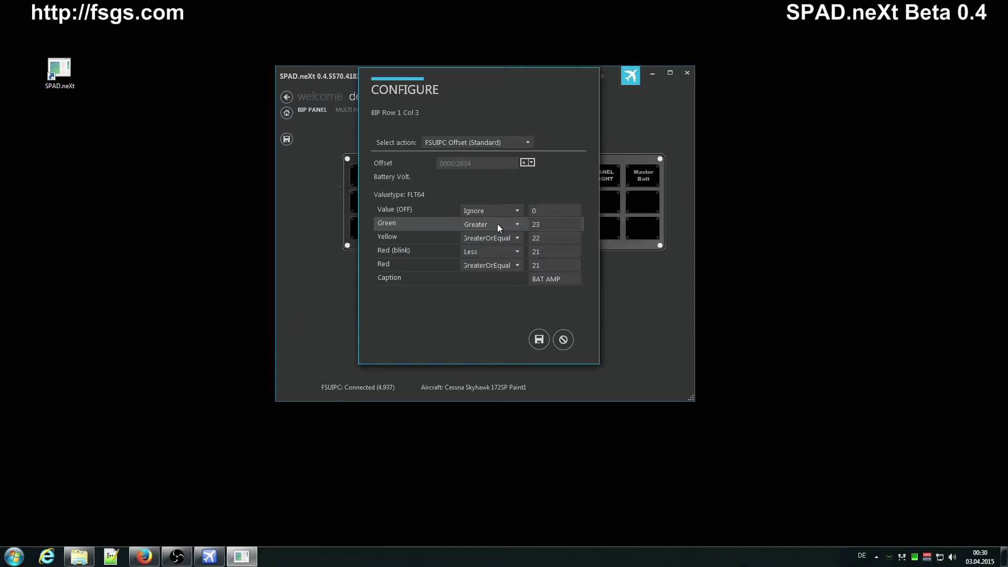
pyautogui.click(516, 211)
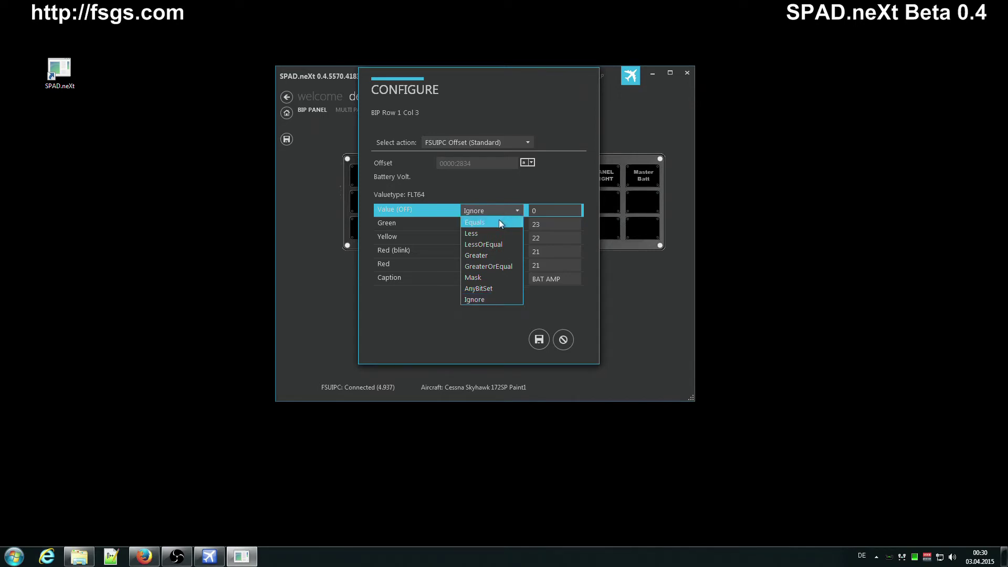
pyautogui.click(499, 220)
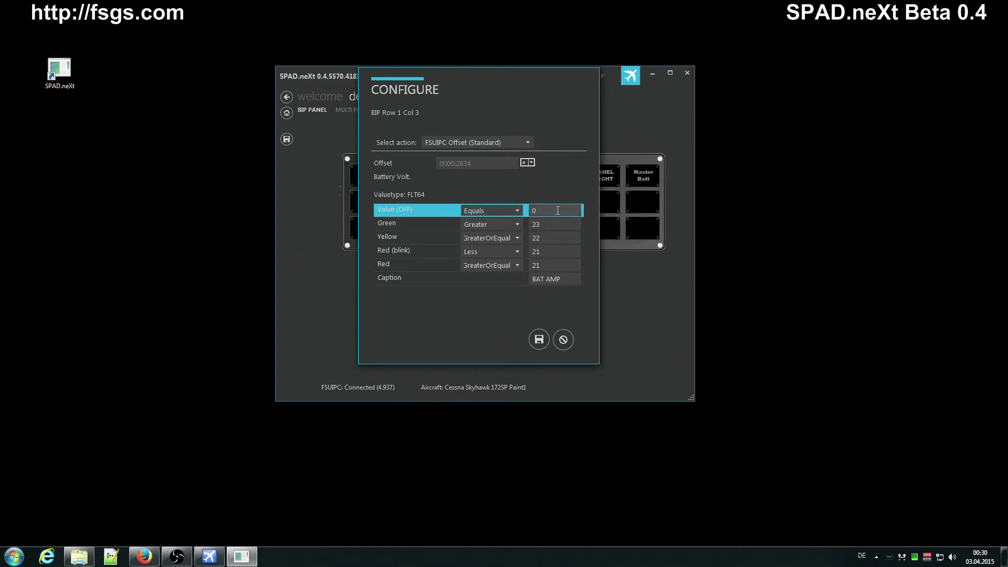
pyautogui.click(517, 213)
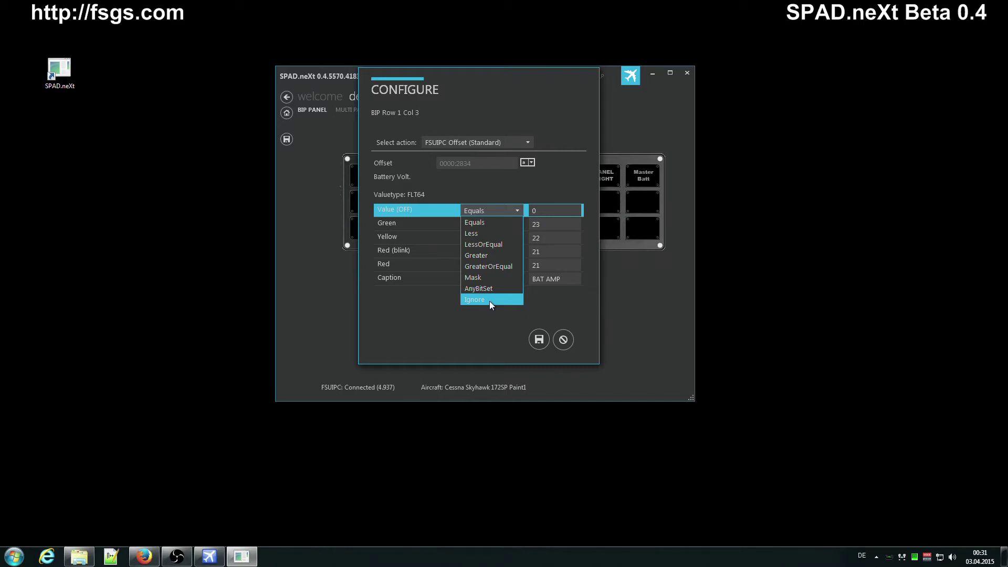
pyautogui.click(467, 324)
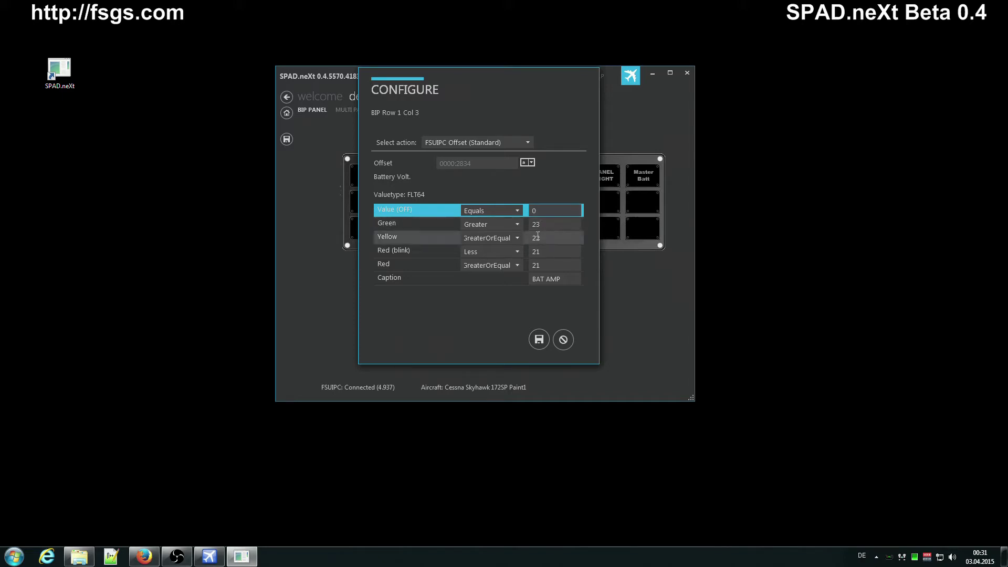
pyautogui.click(555, 252)
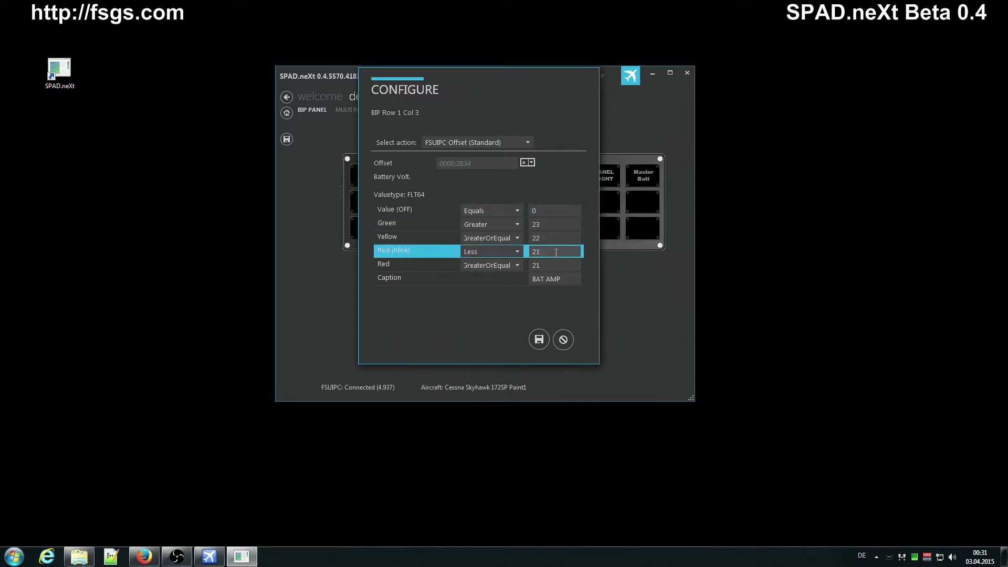
pyautogui.click(556, 266)
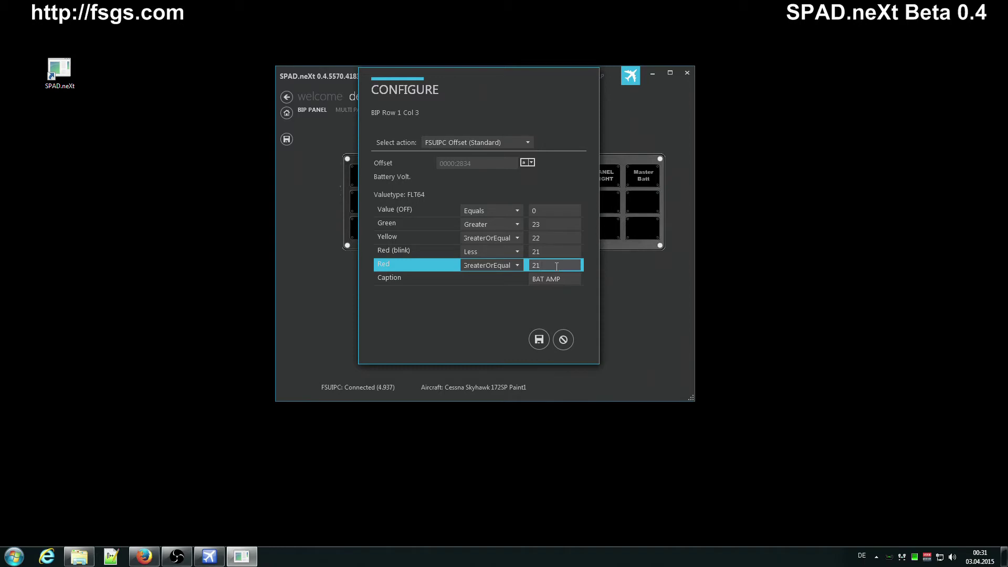
# Copy the BAT AMP event configuration to the clipboard as text and close its configuration, discarding the changes.
pyautogui.moveTo(415, 215)
pyautogui.rightClick(461, 188)
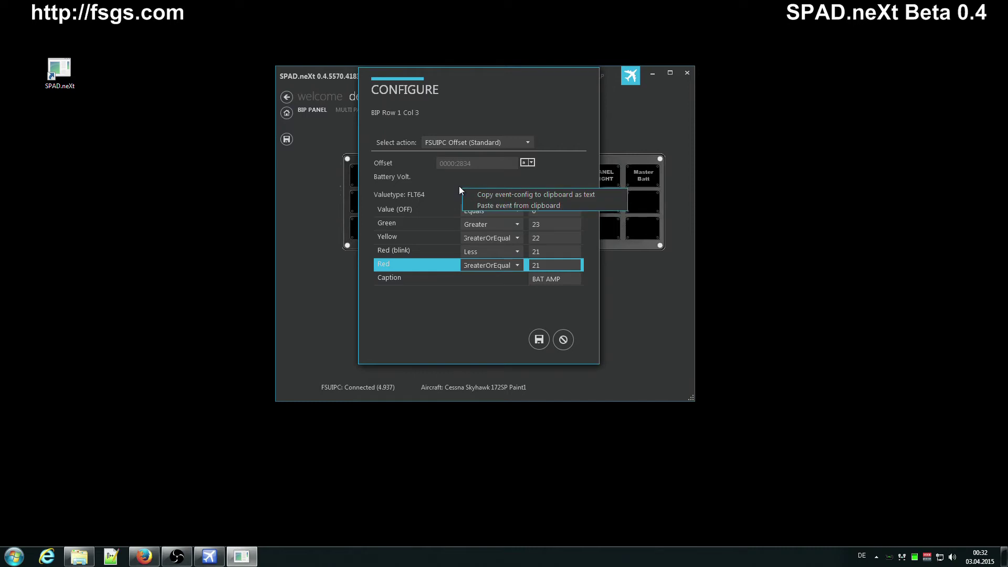
pyautogui.click(533, 196)
pyautogui.click(572, 339)
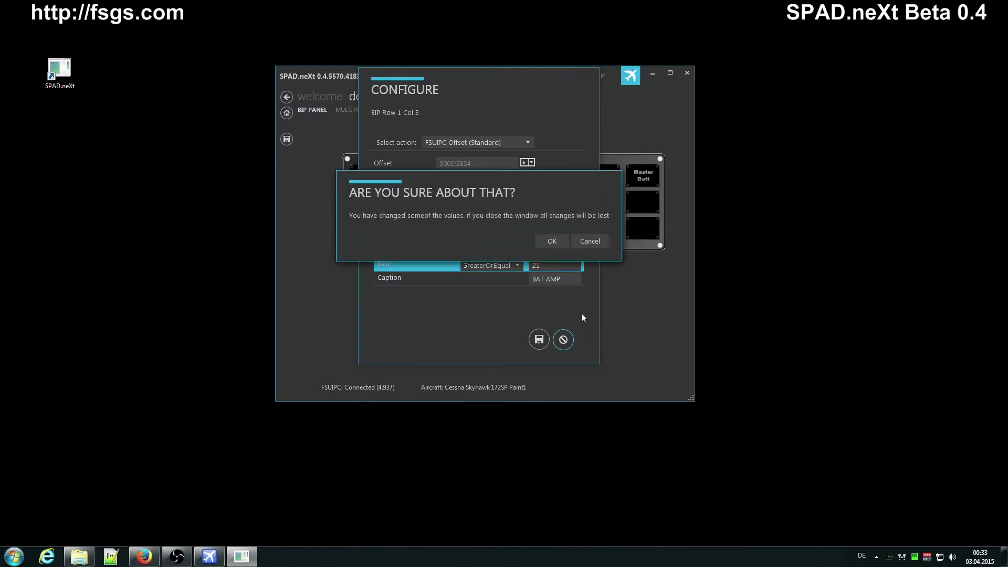
pyautogui.click(550, 239)
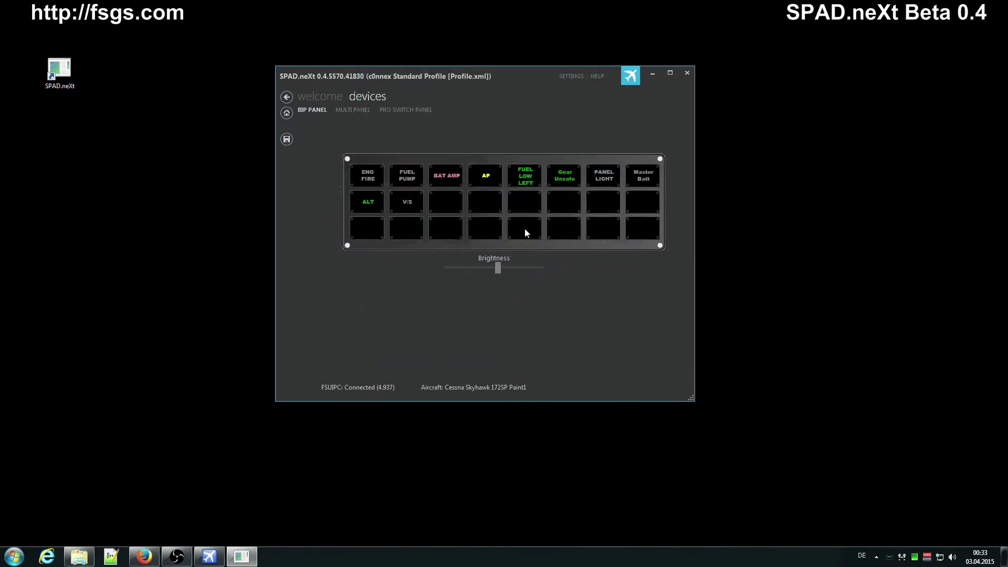
# Configure BIP Row 3 Col 5 with the FSUIPC Offset (Standard) action and paste the copied event configuration into it.
pyautogui.rightClick(524, 228)
pyautogui.click(561, 265)
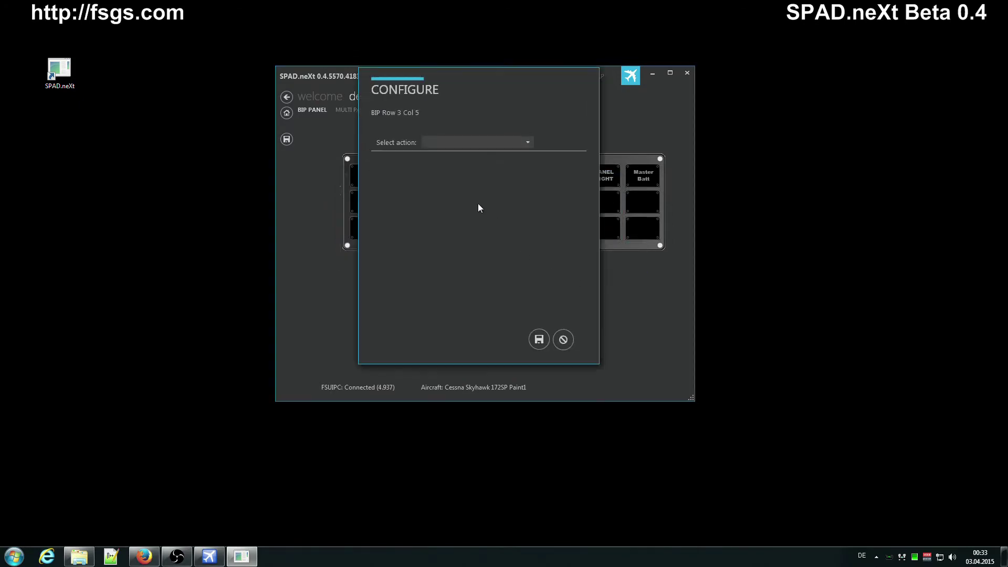
pyautogui.click(470, 144)
pyautogui.click(460, 159)
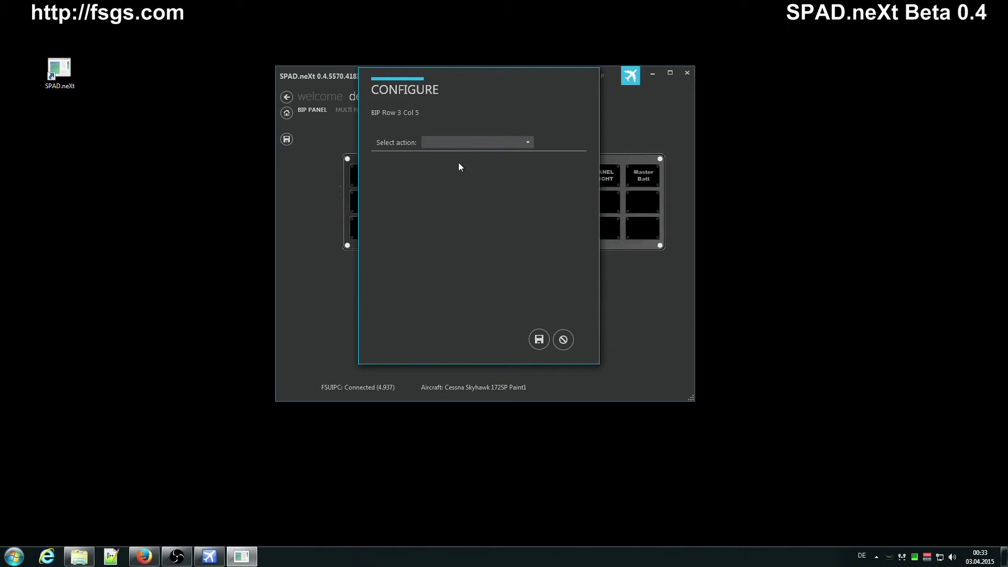
pyautogui.rightClick(452, 208)
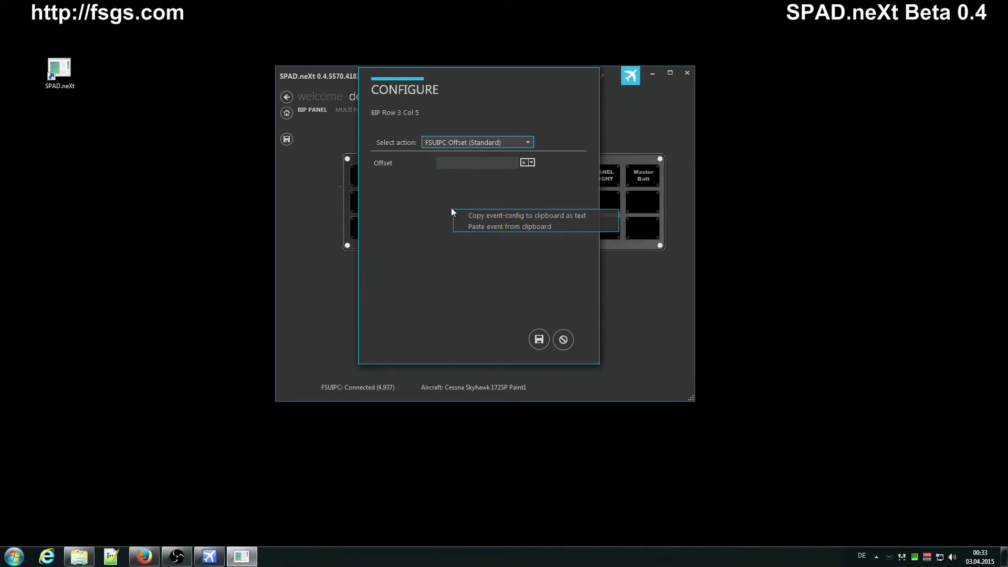
pyautogui.click(510, 228)
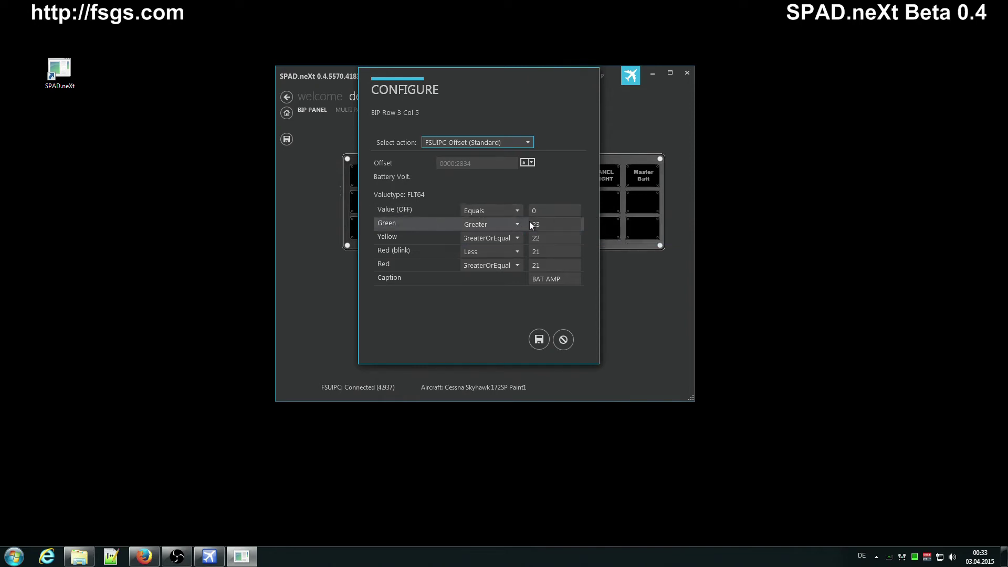
# Set the Green threshold to 23.6 and the Yellow threshold to 23.4 for BIP Row 3 Col 5.
pyautogui.click(560, 225)
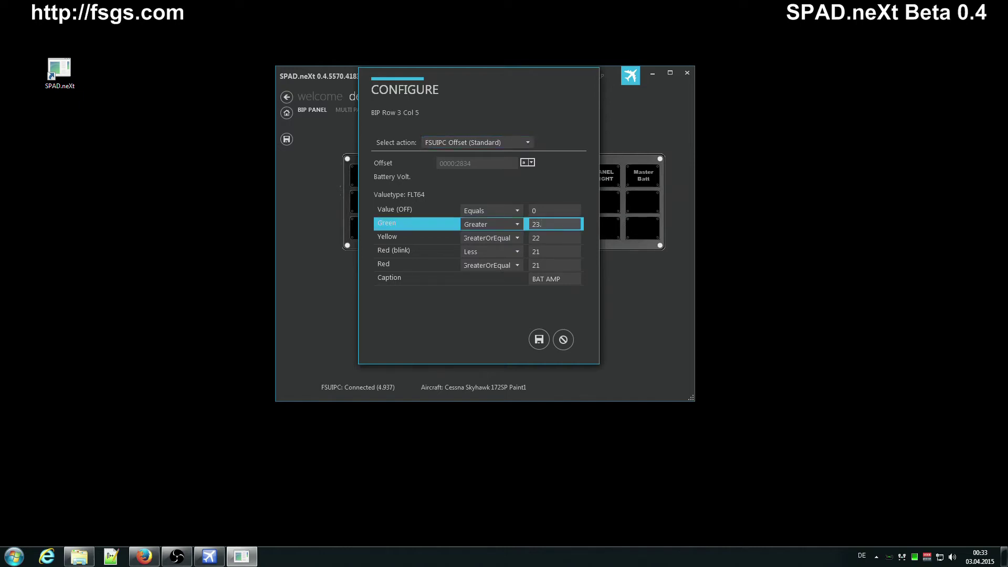
pyautogui.write('.6')
pyautogui.click(553, 238)
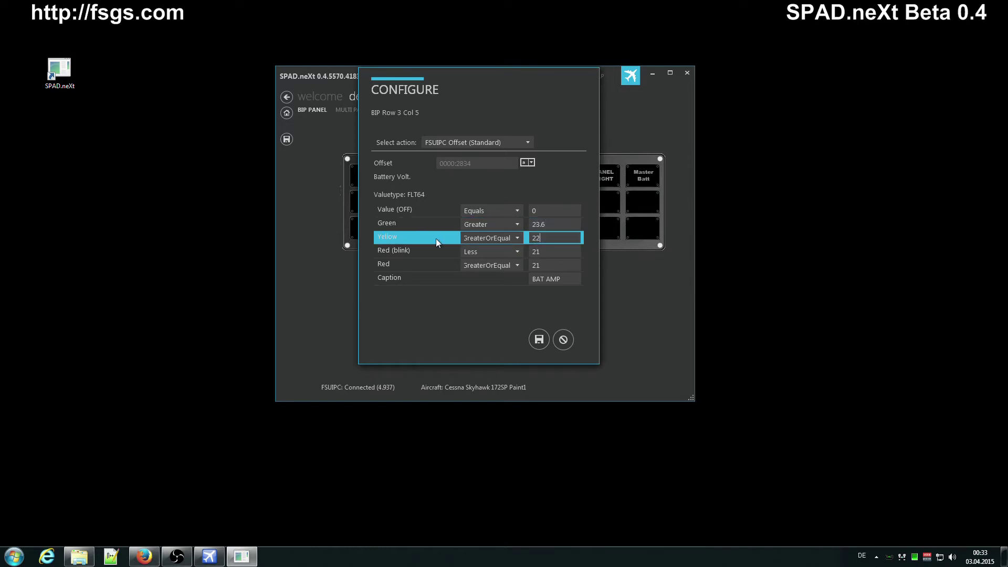
pyautogui.press('BackSpace')
pyautogui.write('3.4')
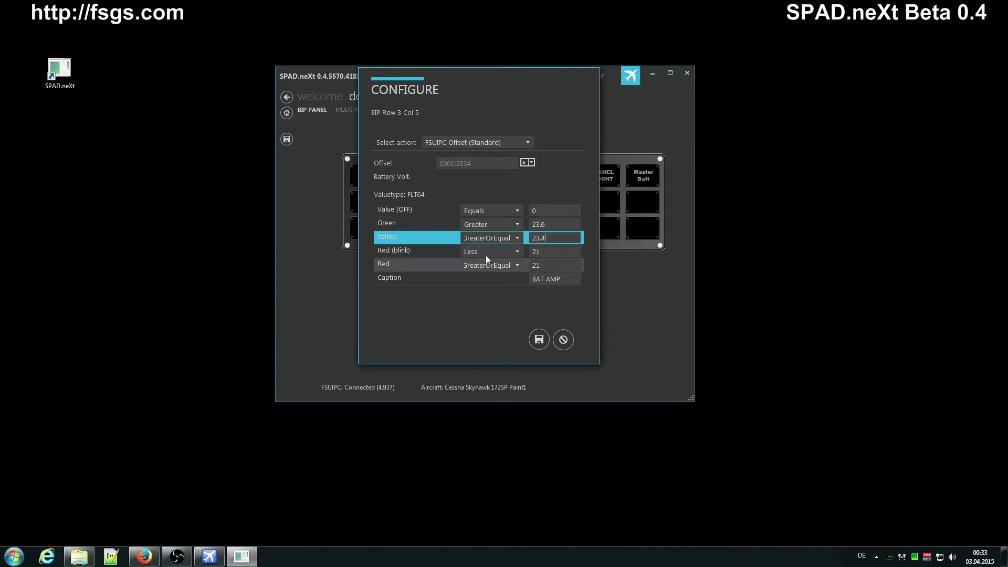
# Set both the Red (blink) and Red thresholds to 23.1 and save the BIP Row 3 Col 5 configuration.
pyautogui.click(561, 254)
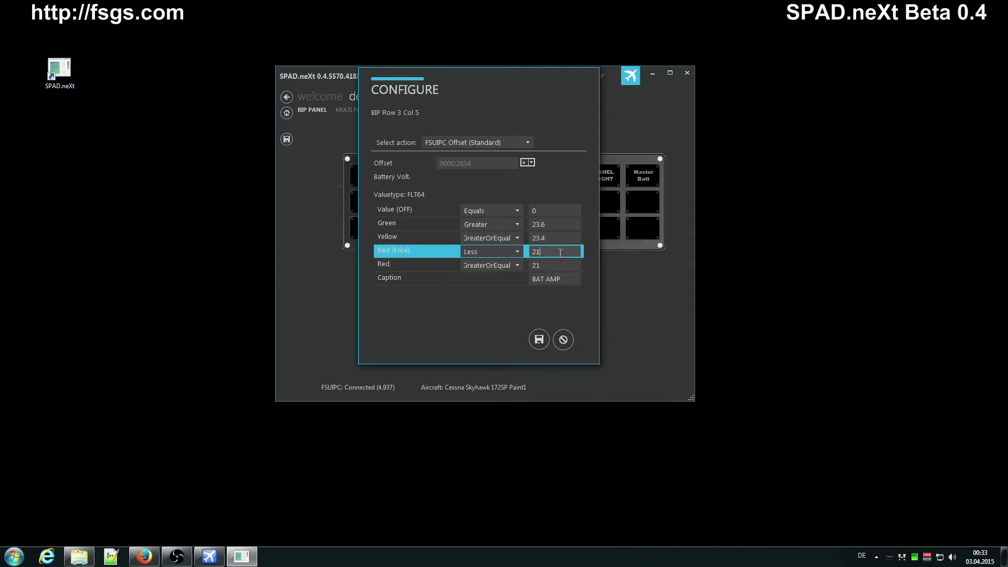
pyautogui.press('BackSpace')
pyautogui.write('3.1')
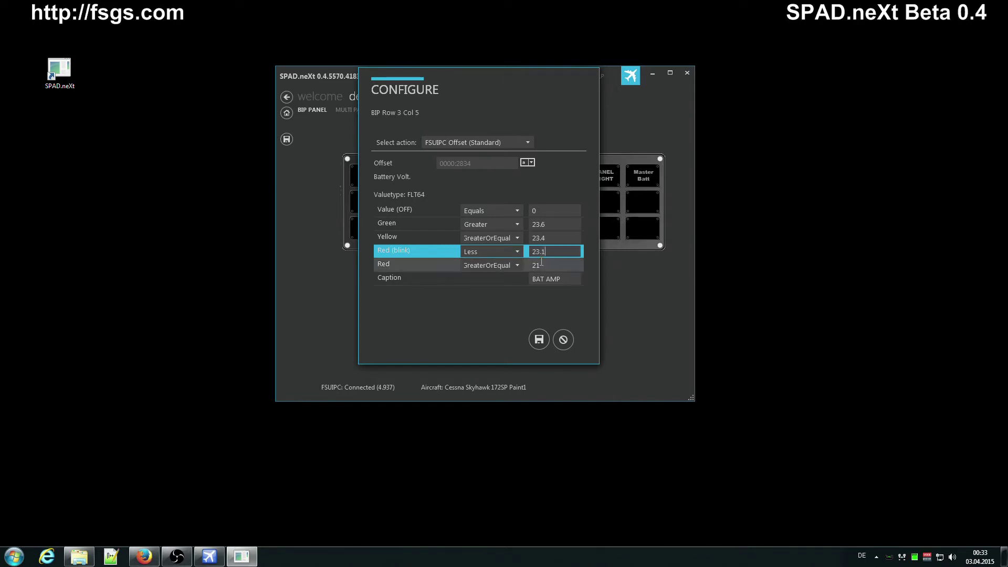
pyautogui.click(552, 265)
pyautogui.press('BackSpace')
pyautogui.press('BackSpace')
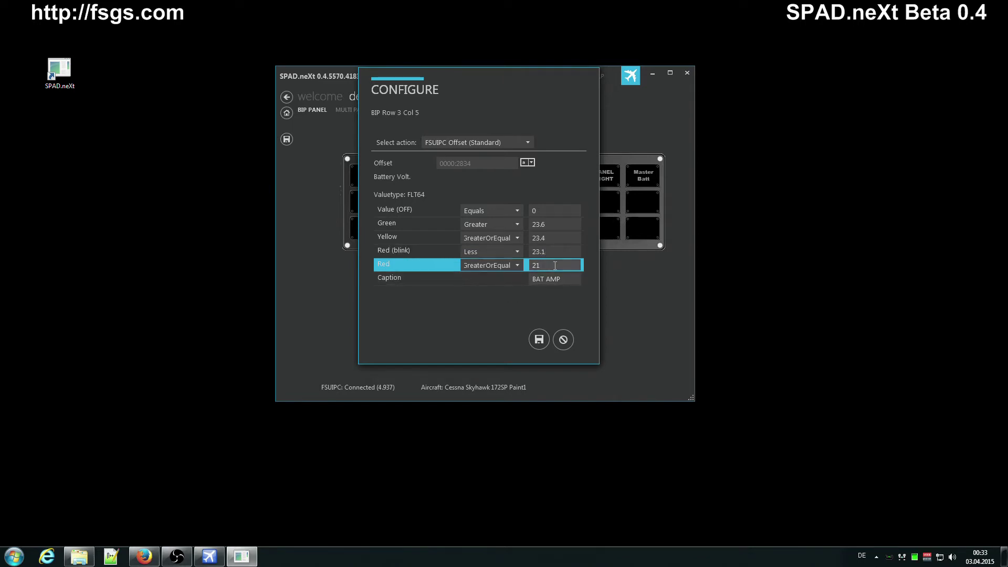
pyautogui.write('23.')
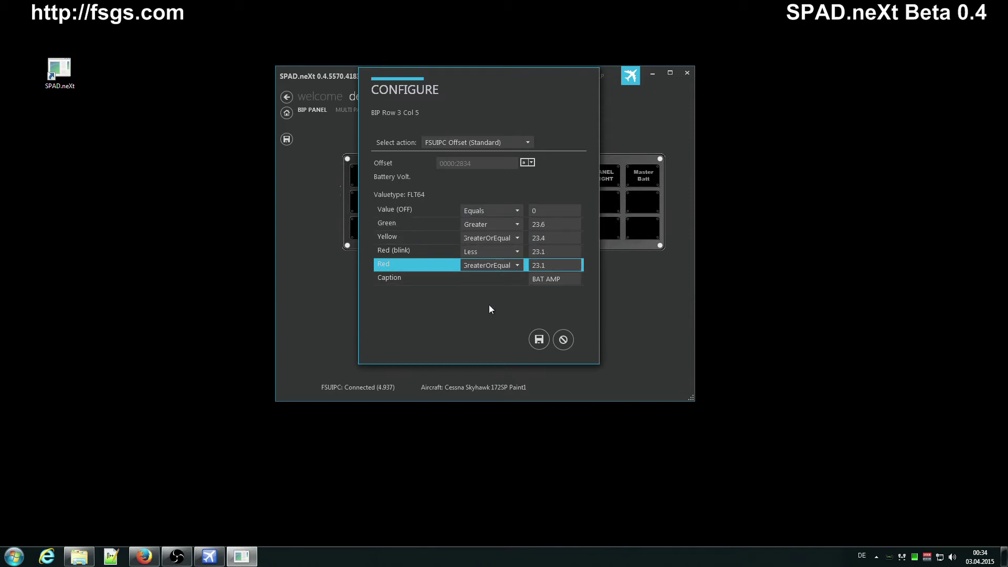
pyautogui.click(537, 340)
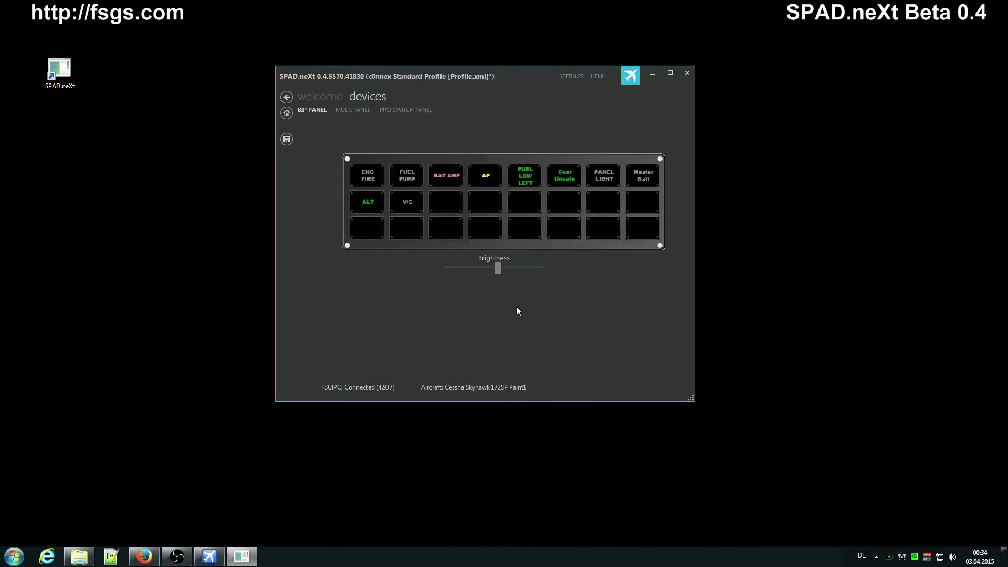
# Enable the BIP Row 3 Col 5 indicator.
pyautogui.rightClick(483, 229)
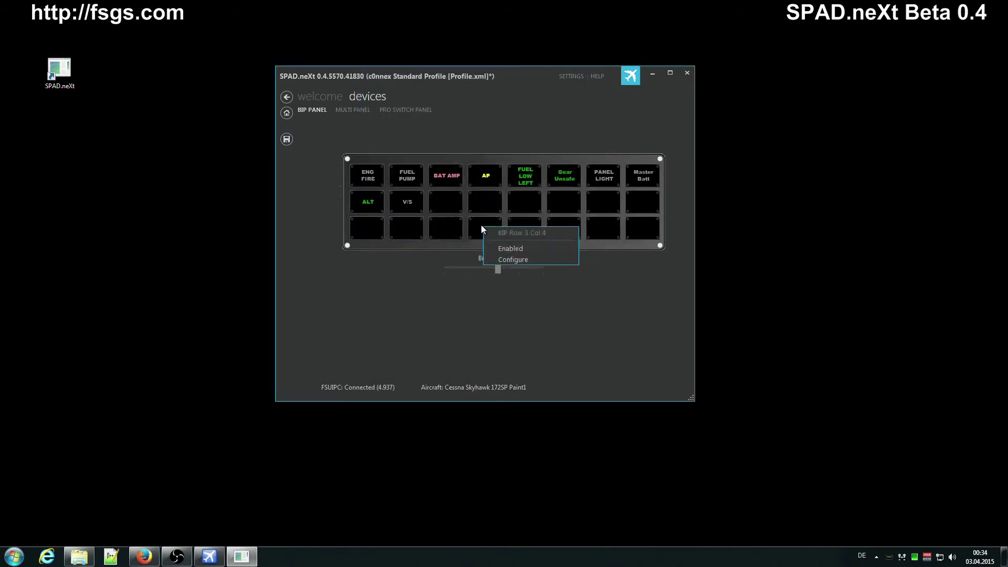
pyautogui.rightClick(530, 225)
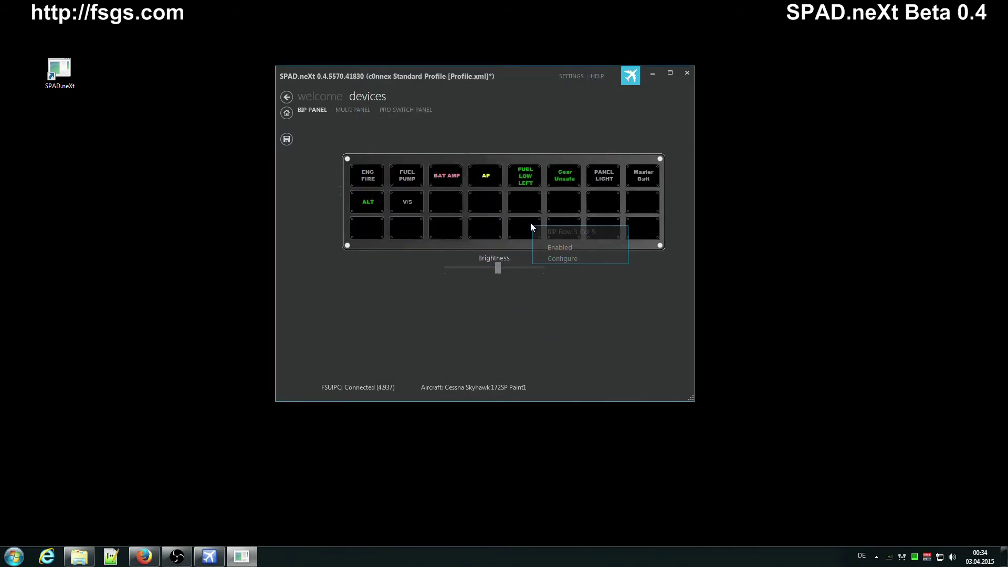
pyautogui.click(550, 246)
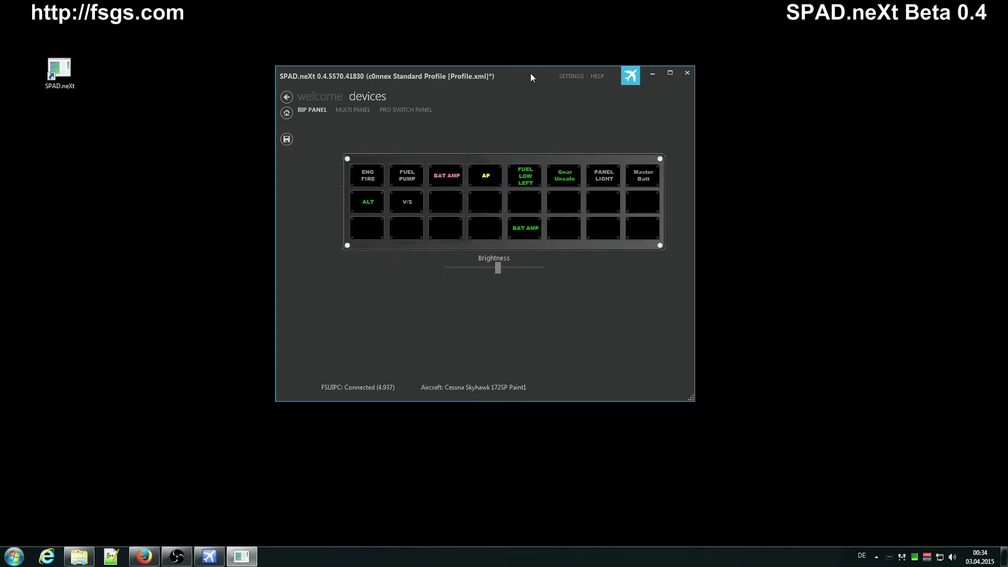
# Bring up the flight simulator in a smaller window beside SPAD.neXt, and save the SPAD.neXt profile.
pyautogui.moveTo(530, 73); pyautogui.dragTo(808, 75)
pyautogui.doubleClick(56, 70)
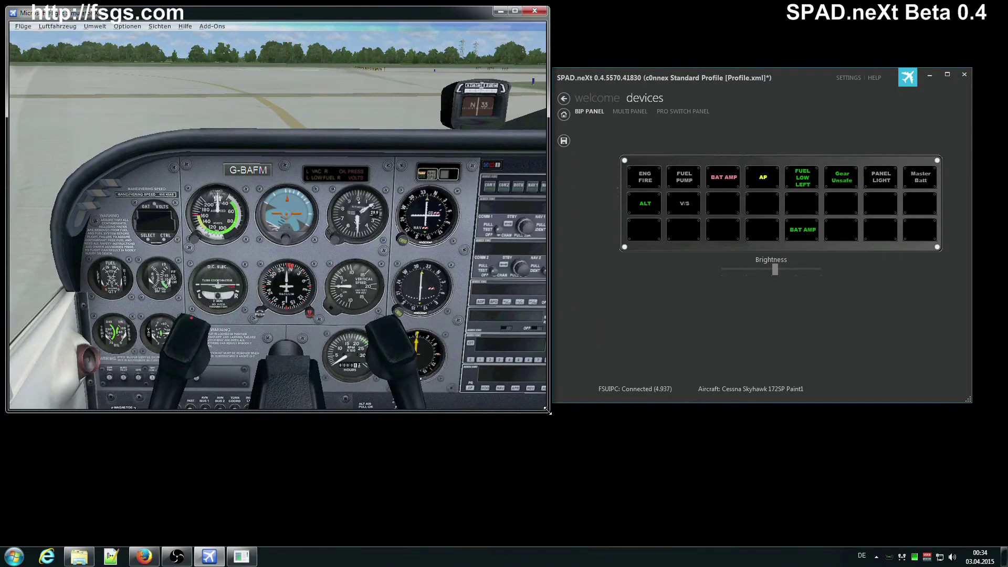
pyautogui.moveTo(548, 411); pyautogui.dragTo(402, 282)
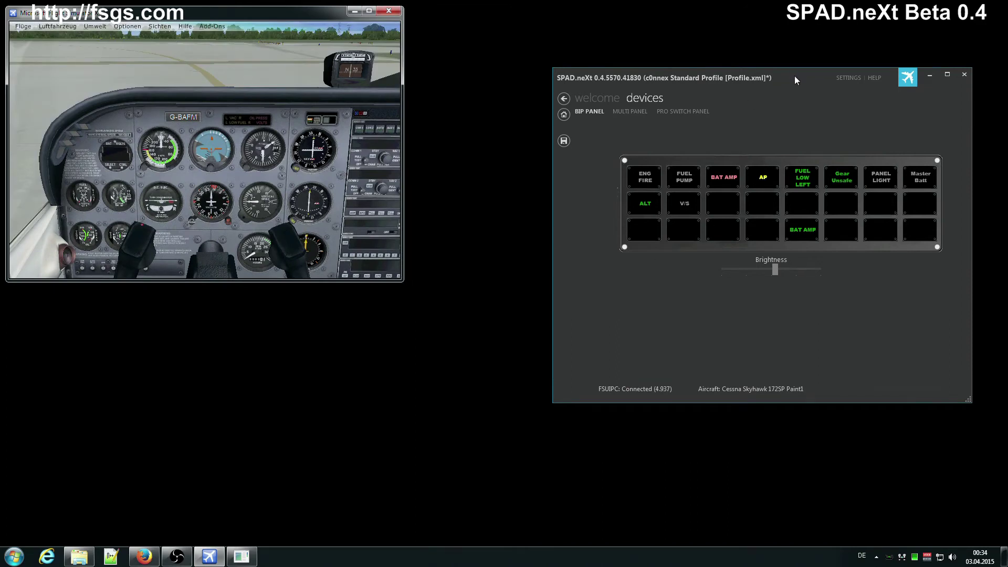
pyautogui.moveTo(795, 78); pyautogui.dragTo(682, 145)
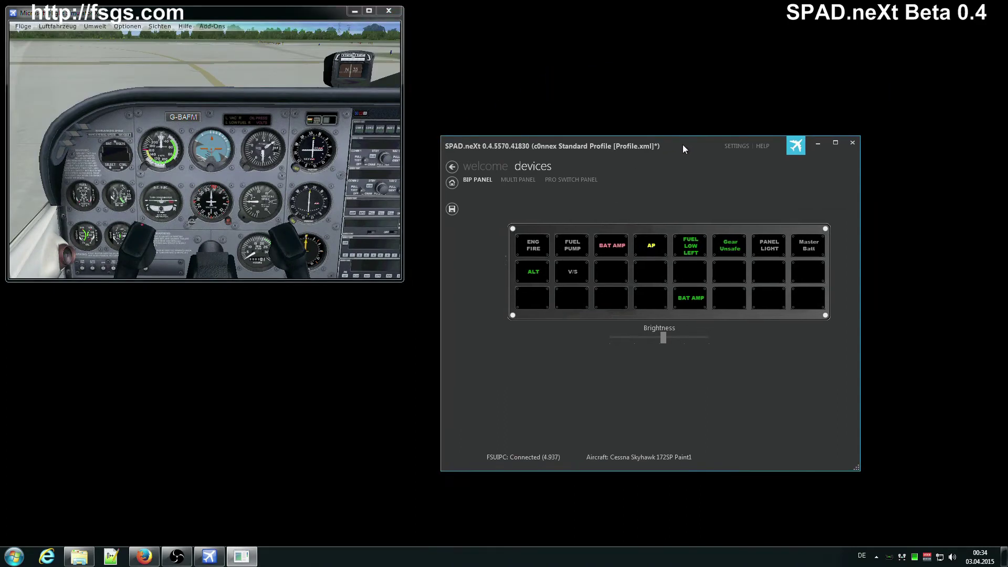
pyautogui.click(450, 209)
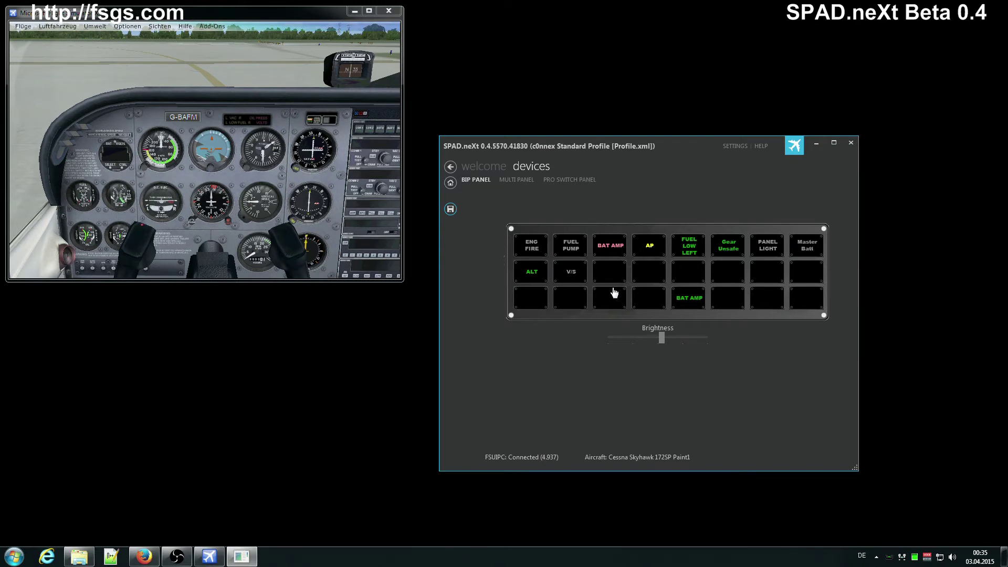
# Review the ENG FIRE indicator's configuration, including its Red comparator and value, and close it without saving.
pyautogui.rightClick(525, 247)
pyautogui.click(559, 277)
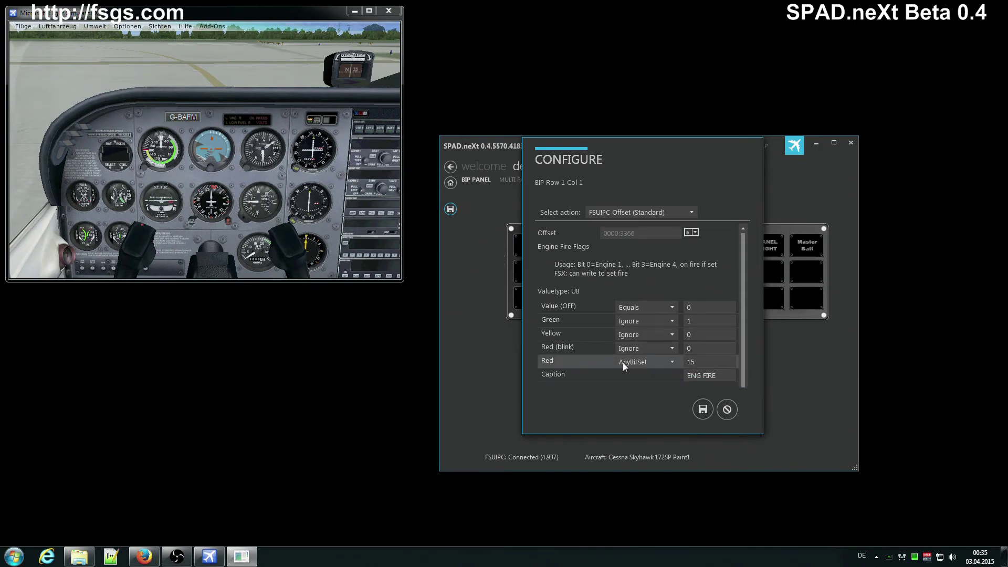
pyautogui.doubleClick(710, 360)
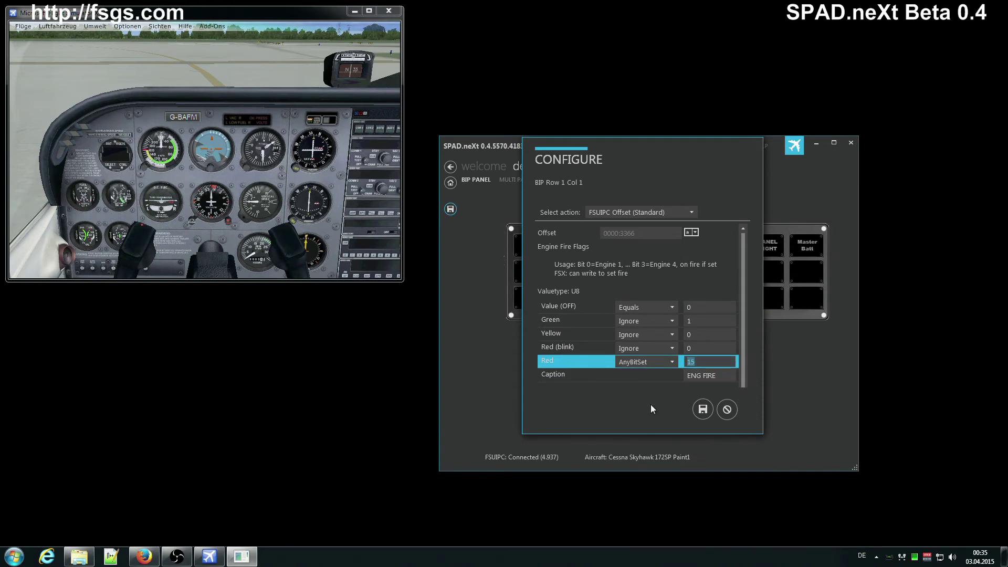
pyautogui.click(727, 409)
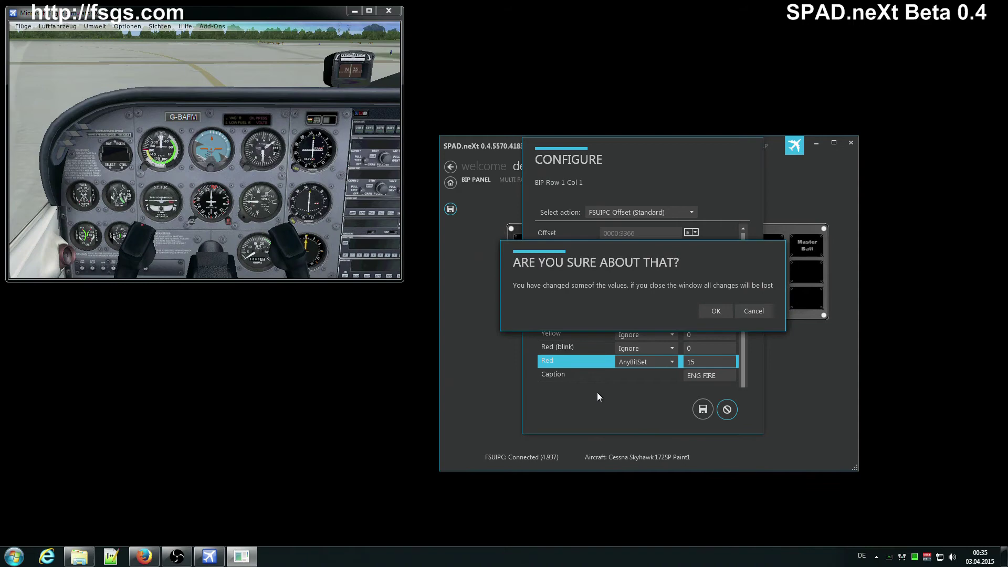
pyautogui.click(715, 312)
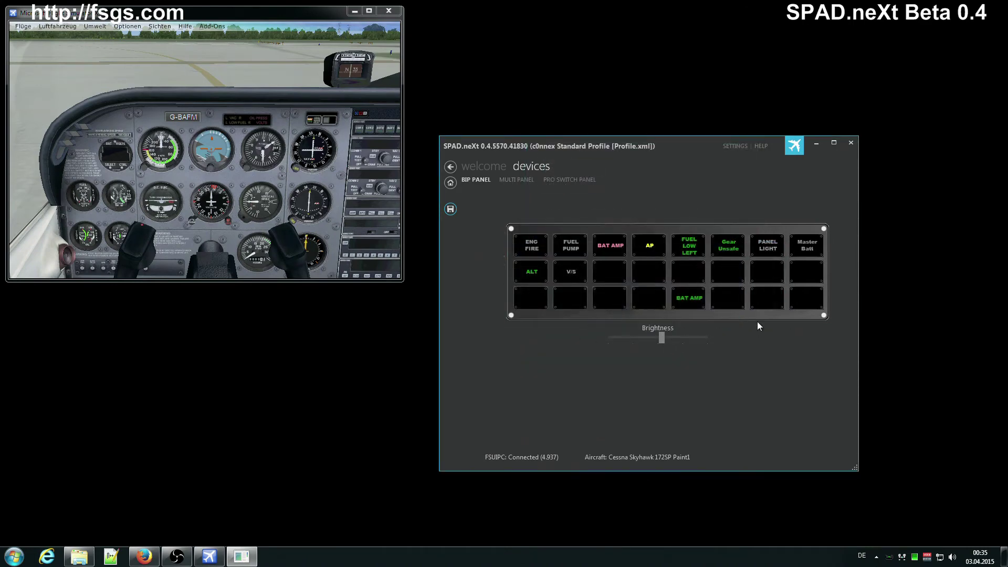
# Review the FUEL PUMP indicator's configuration and close it without saving.
pyautogui.rightClick(578, 257)
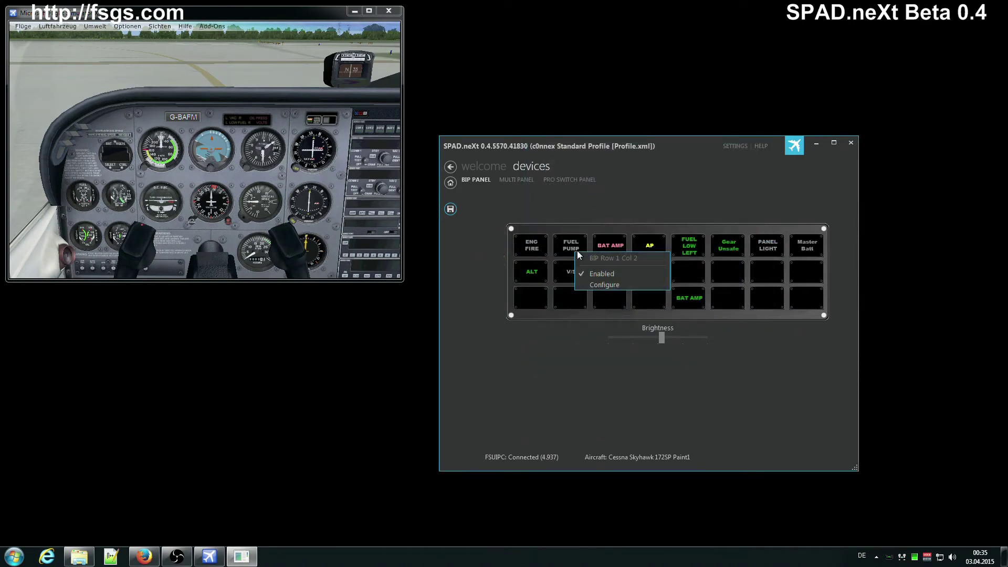
pyautogui.click(598, 284)
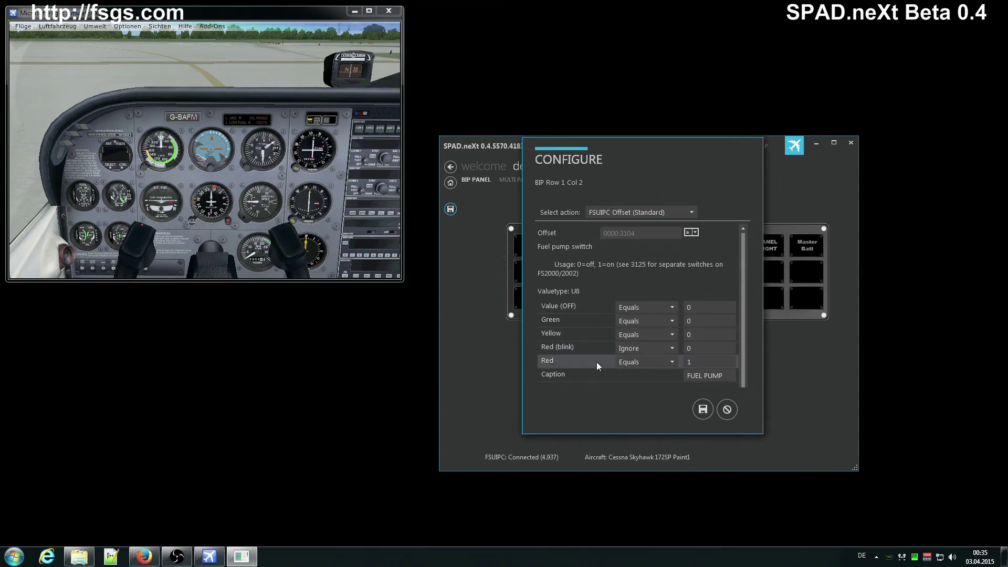
pyautogui.click(725, 410)
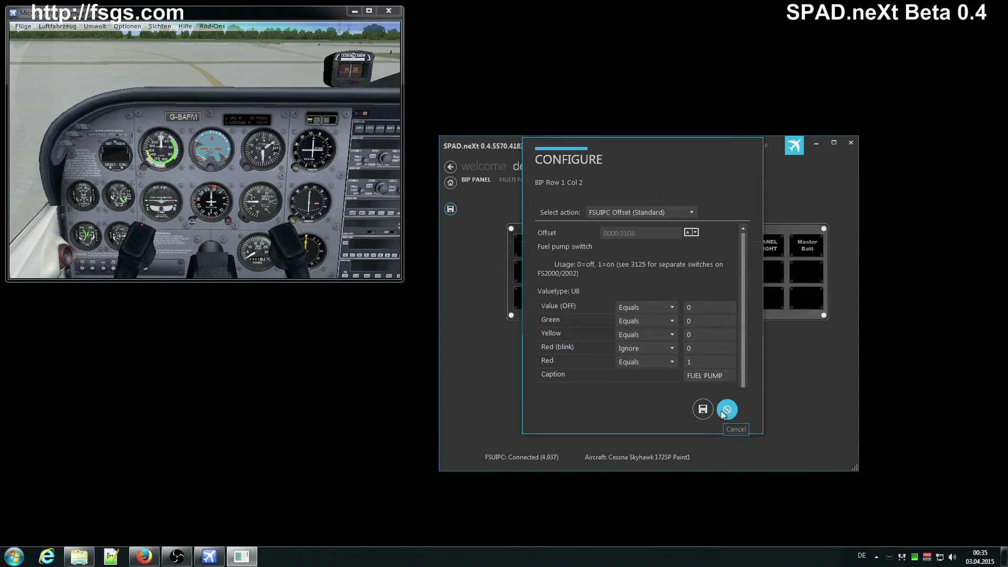
pyautogui.click(715, 311)
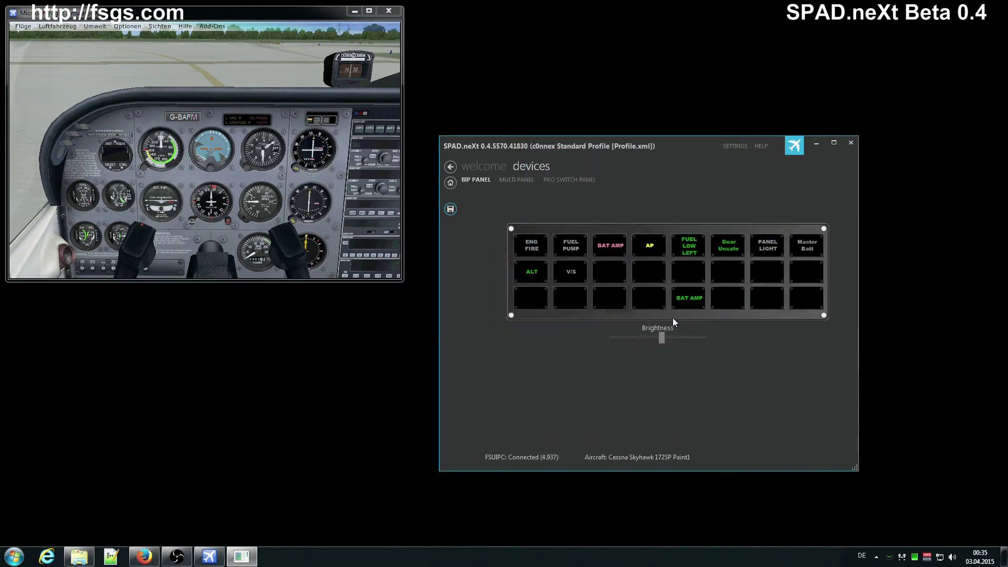
# Review the autopilot (AP) indicator's color trigger configuration and close it without saving.
pyautogui.rightClick(652, 247)
pyautogui.click(676, 281)
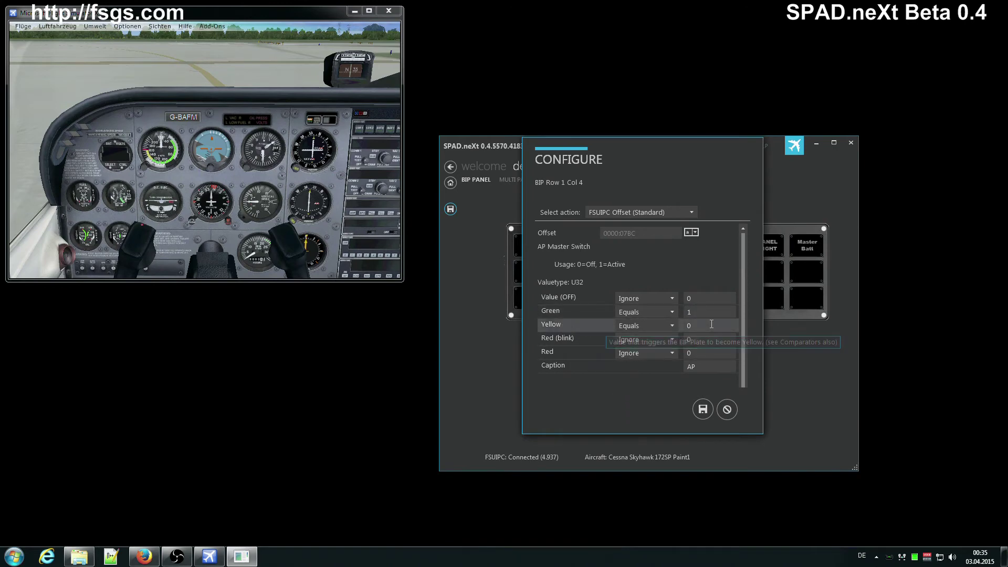
pyautogui.click(727, 409)
pyautogui.click(715, 311)
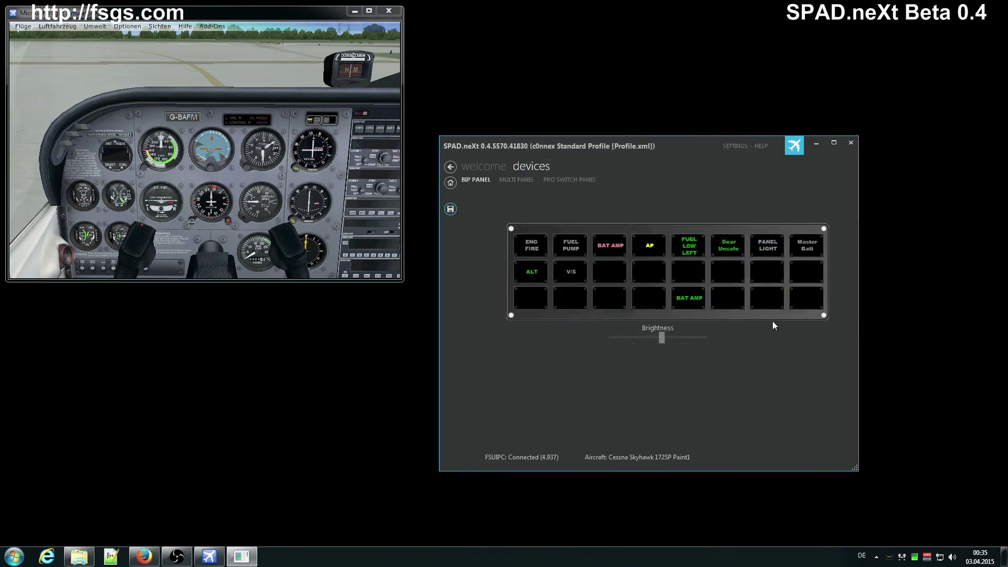
# Review the PANEL LIGHT indicator's configuration, including its offset and color checkboxes, and close it without saving.
pyautogui.rightClick(771, 247)
pyautogui.click(801, 278)
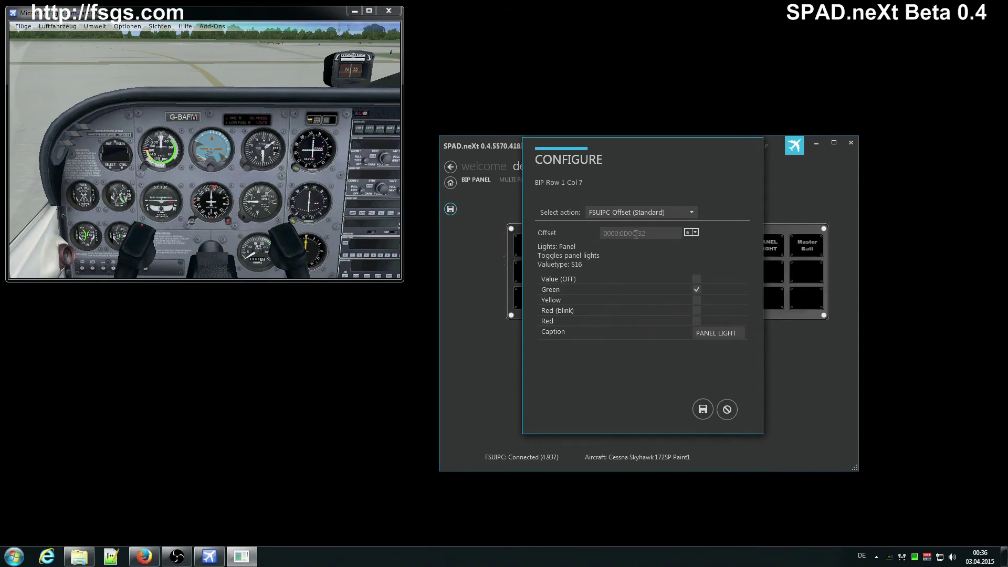
pyautogui.moveTo(636, 232)
pyautogui.mouseDown()
pyautogui.moveTo(601, 233)
pyautogui.moveTo(653, 233)
pyautogui.mouseUp()
pyautogui.click(726, 409)
pyautogui.click(717, 314)
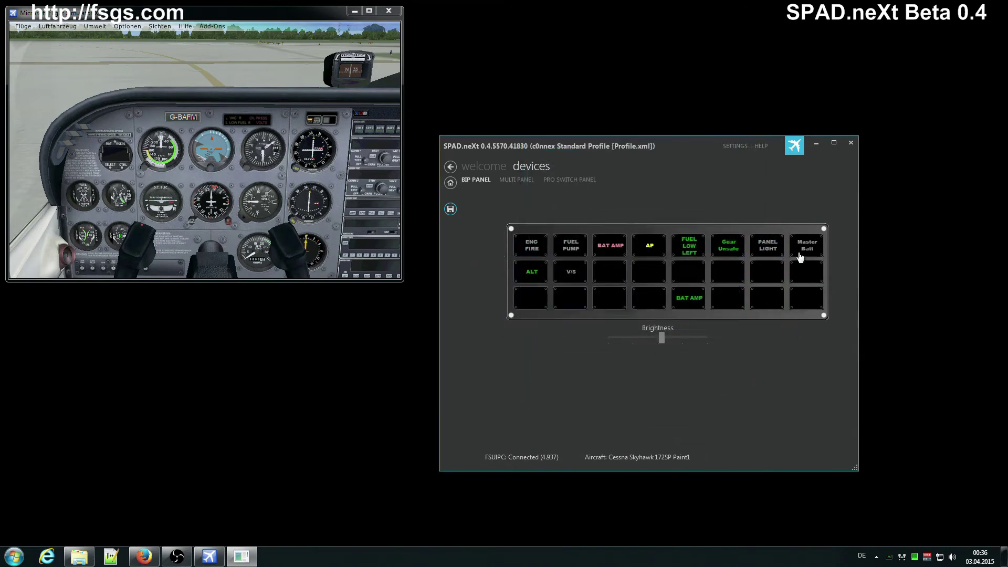
# Set the Master Batt indicator's Red (blink) value to 1 and Green value to 0, saving the configuration and the profile.
pyautogui.rightClick(799, 252)
pyautogui.click(804, 284)
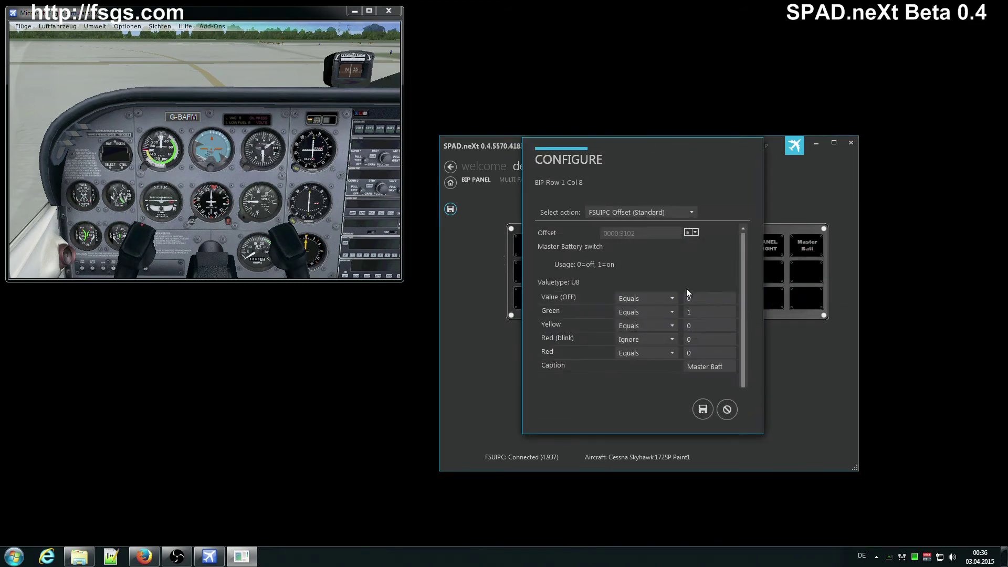
pyautogui.click(688, 312)
pyautogui.write('1')
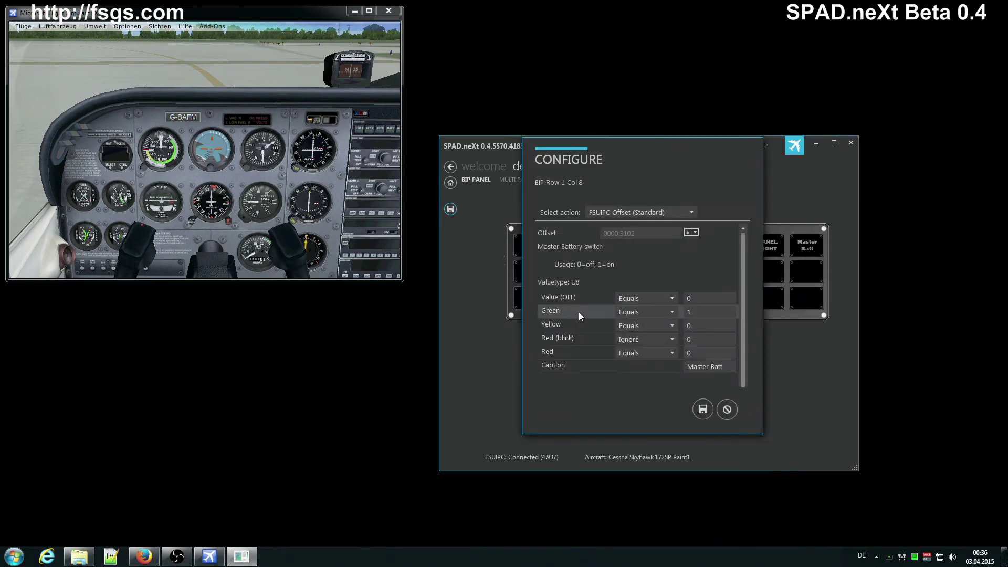
pyautogui.click(628, 339)
pyautogui.write('1')
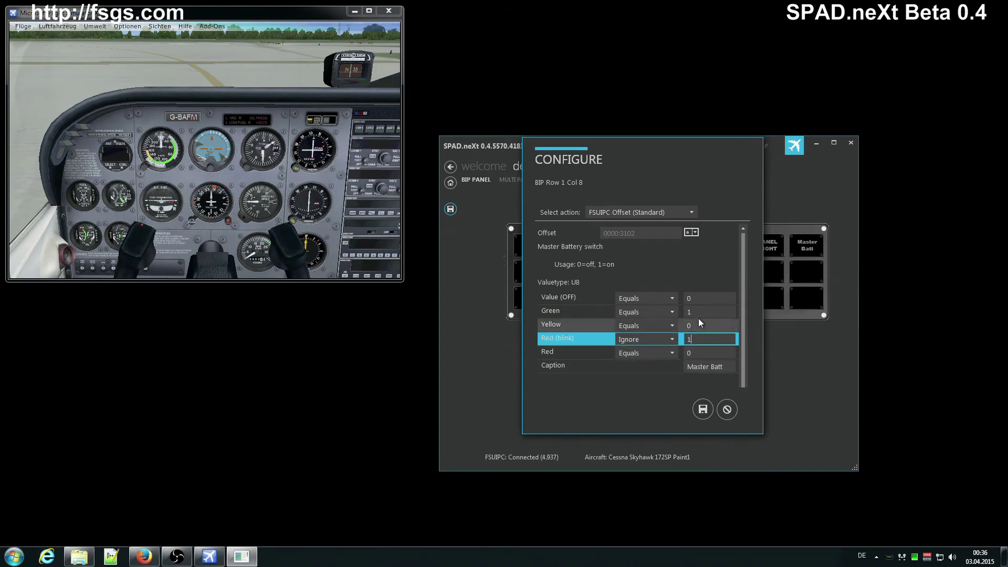
pyautogui.click(677, 312)
pyautogui.write('0')
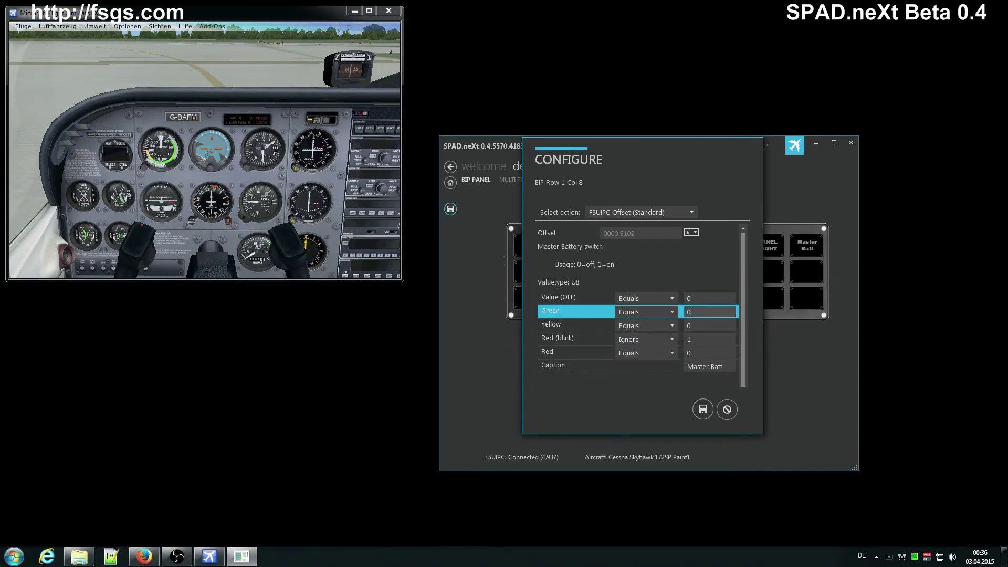
pyautogui.click(703, 409)
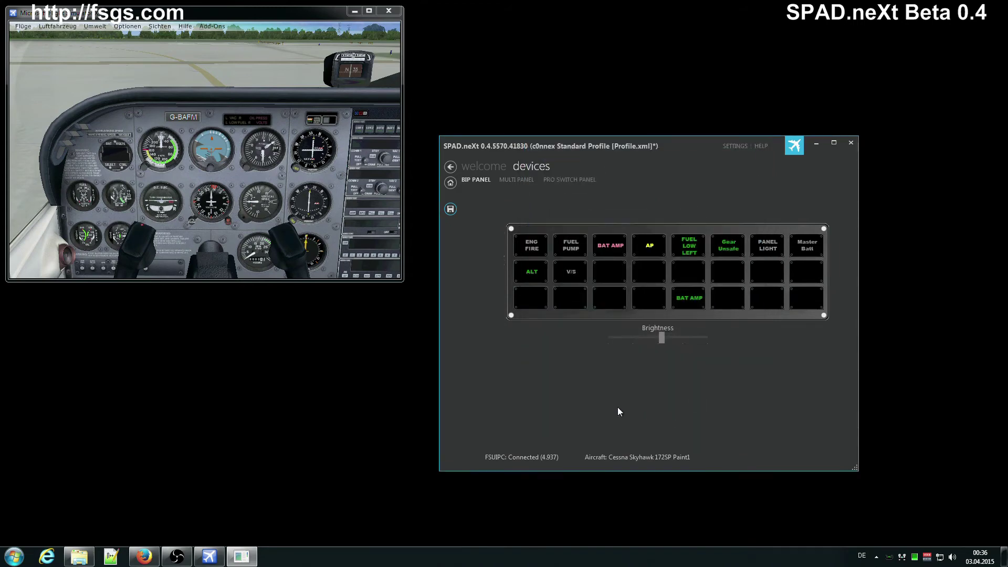
pyautogui.click(454, 209)
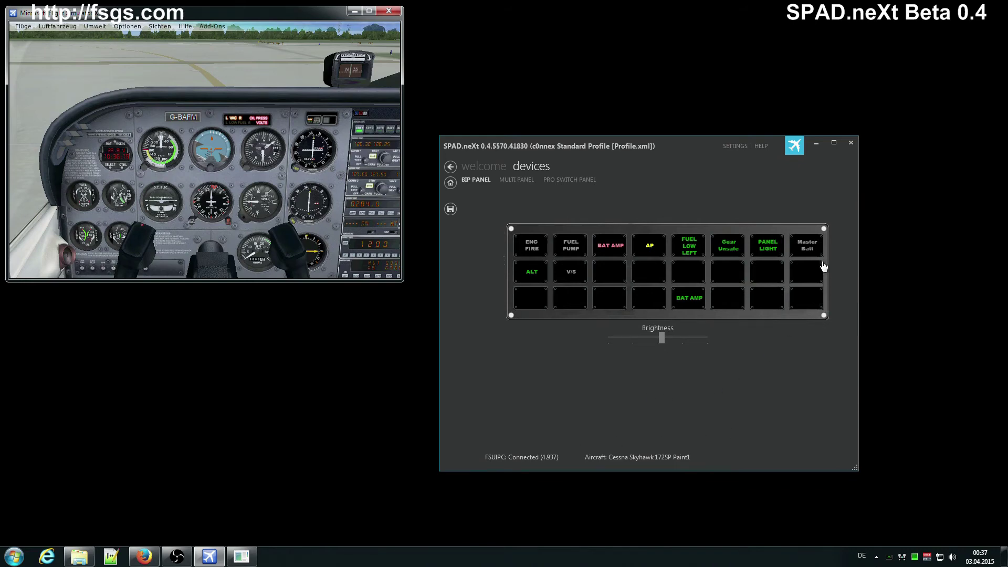
# Set the Master Batt indicator's Red (blink) comparator to Equals and save its configuration.
pyautogui.rightClick(814, 247)
pyautogui.click(843, 279)
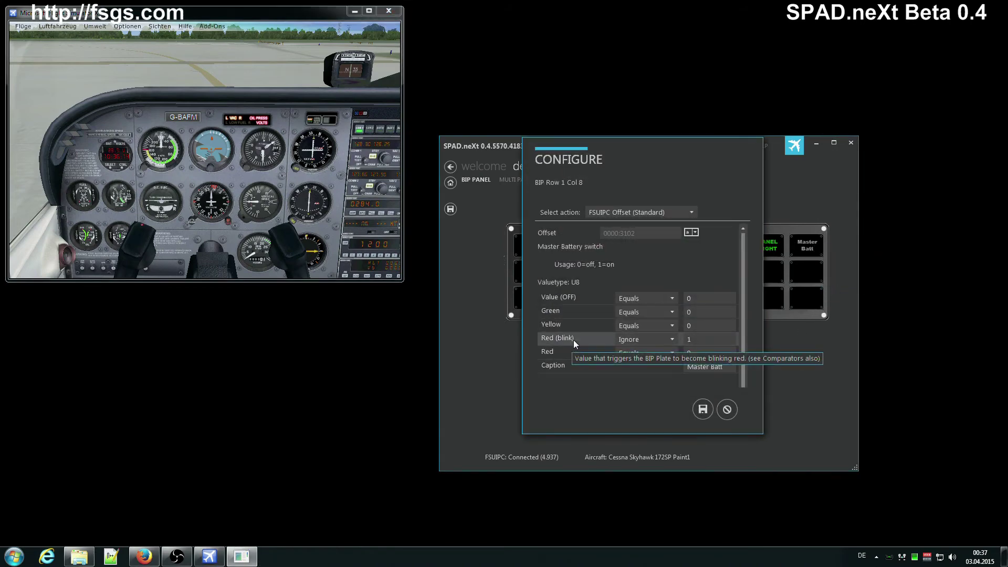
pyautogui.click(693, 340)
pyautogui.click(641, 339)
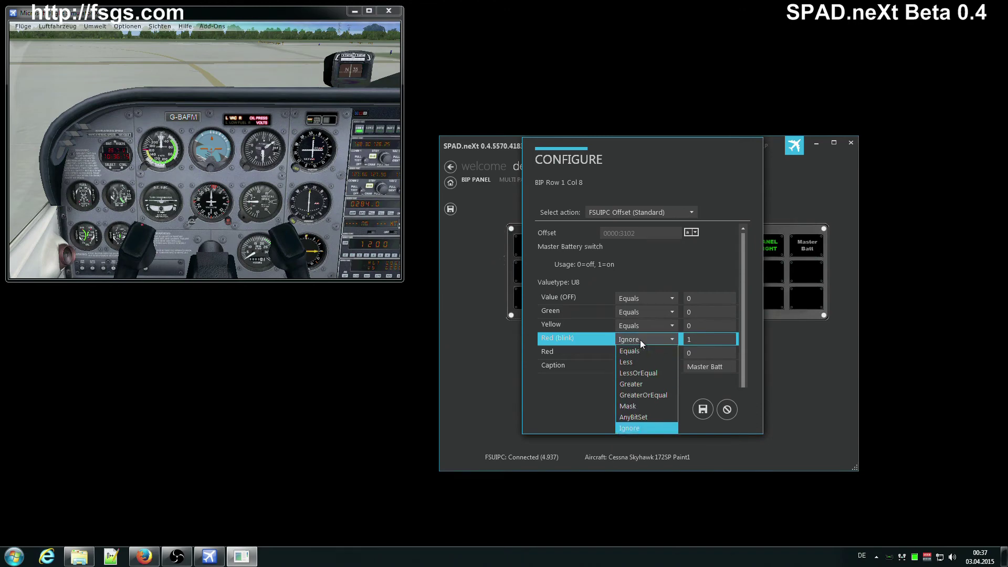
pyautogui.click(635, 351)
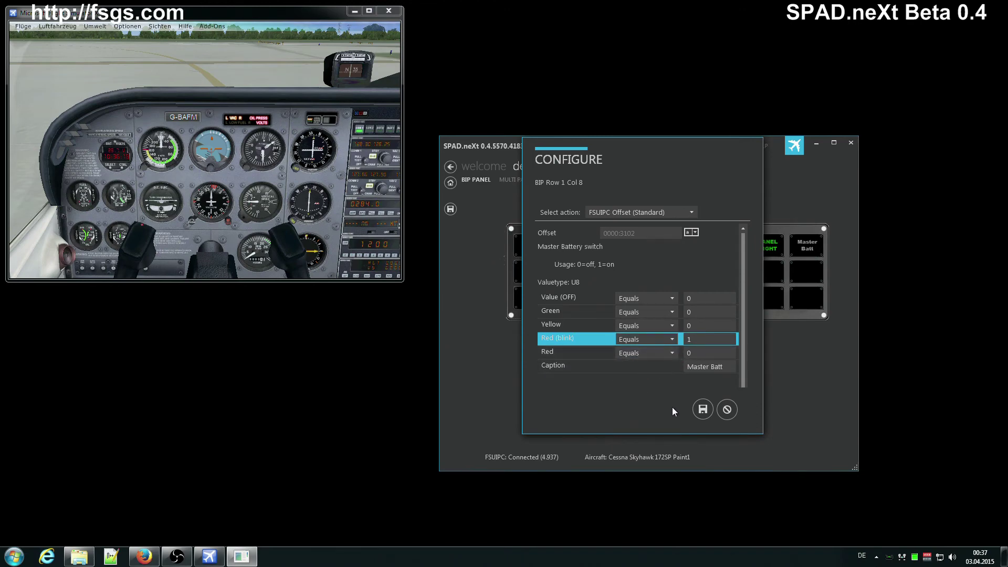
pyautogui.click(703, 410)
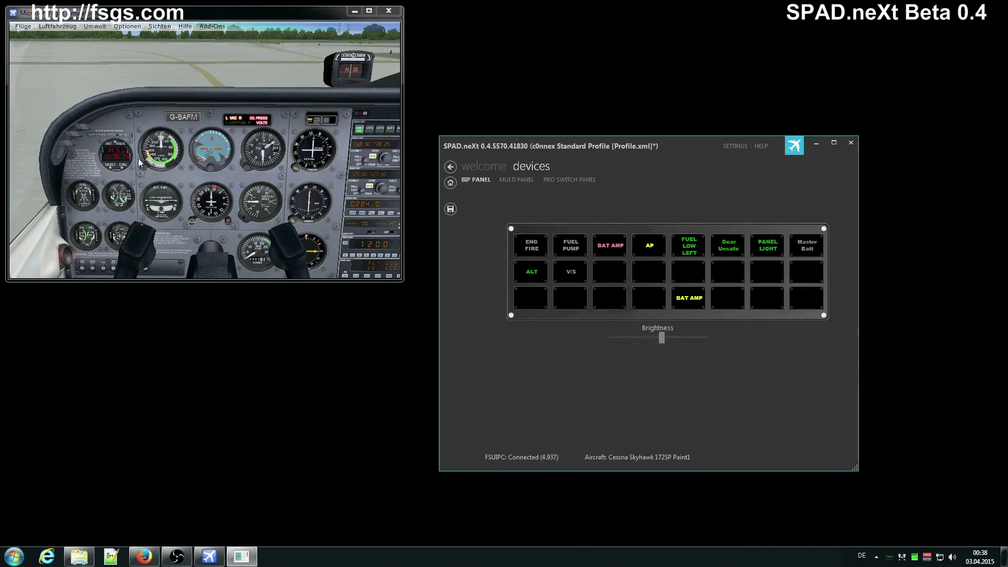
# Zoom and shift the simulator's cockpit view to examine the voltmeter alongside the BIP indicators.
pyautogui.click(135, 180)
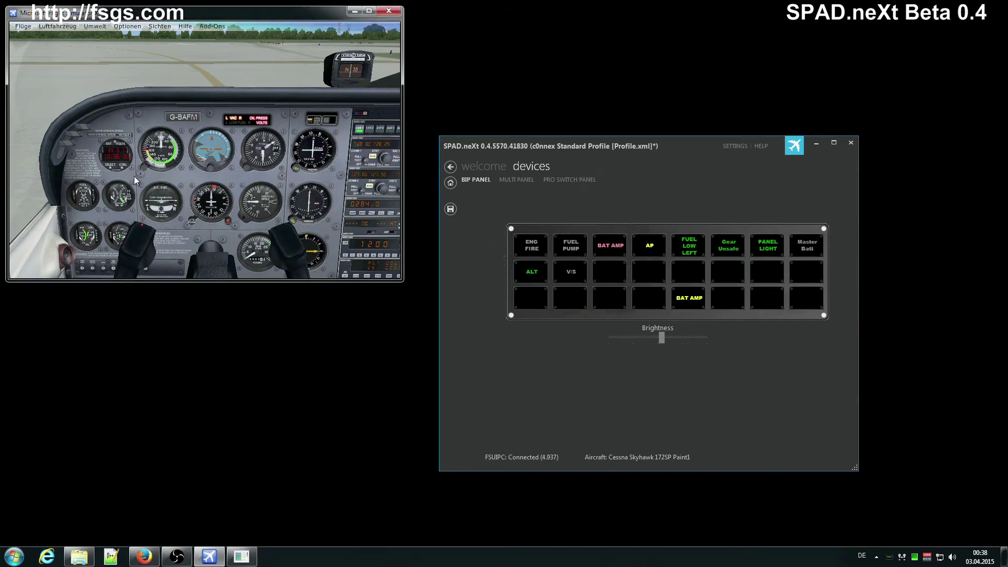
pyautogui.scroll(6, 133, 175)
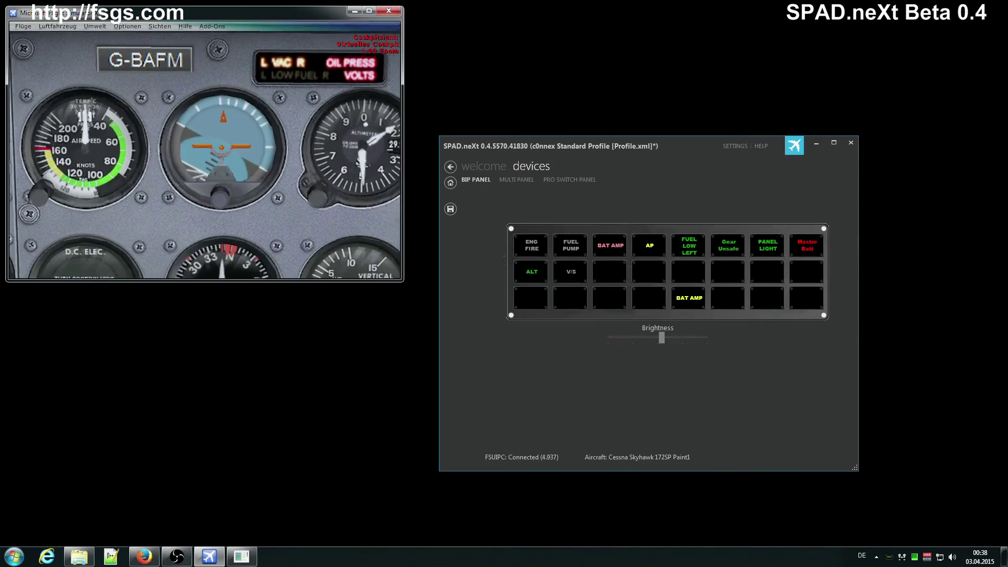
pyautogui.press('shift+KP_4')
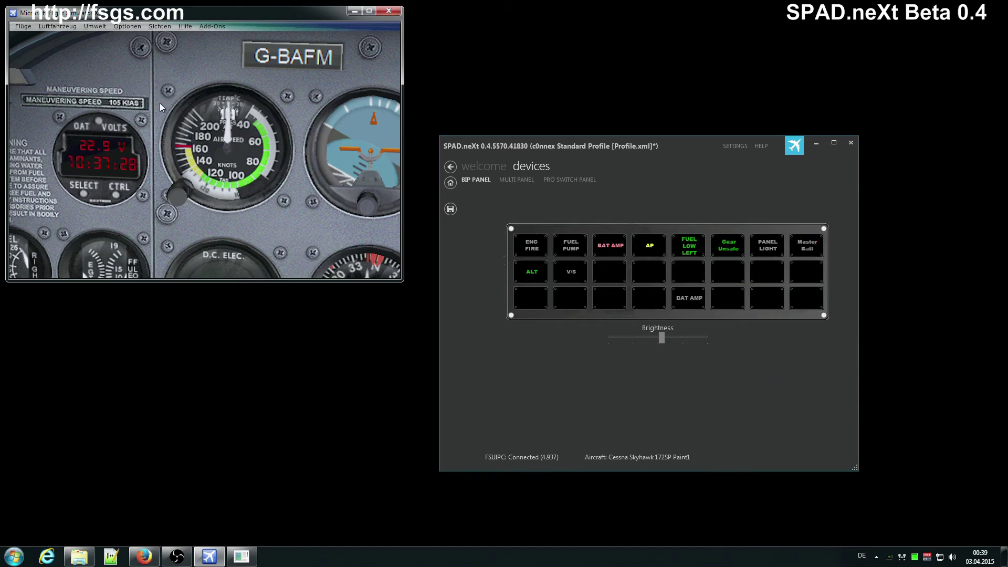
pyautogui.scroll(-5, 160, 103)
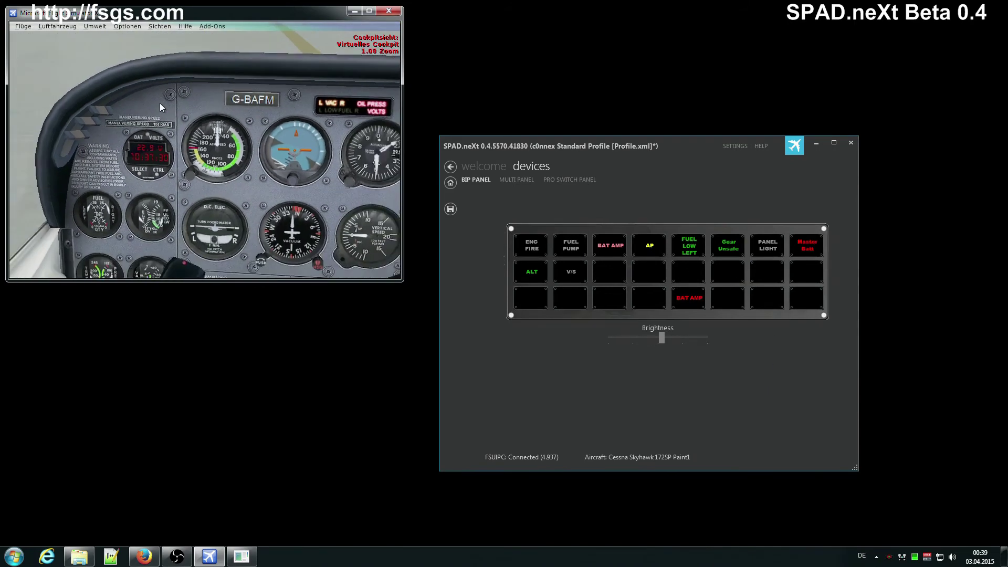
pyautogui.scroll(-2, 160, 103)
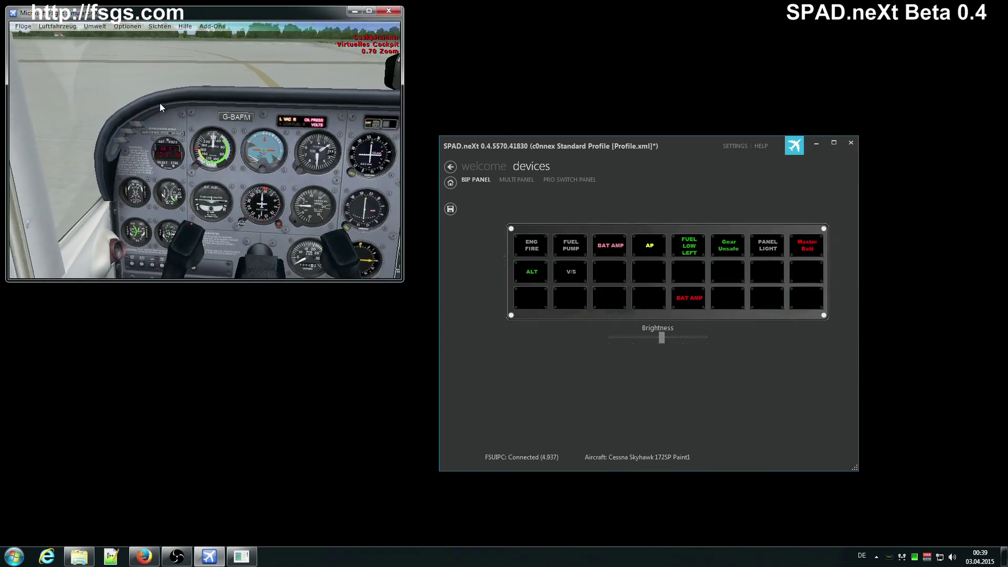
pyautogui.scroll(4, 159, 103)
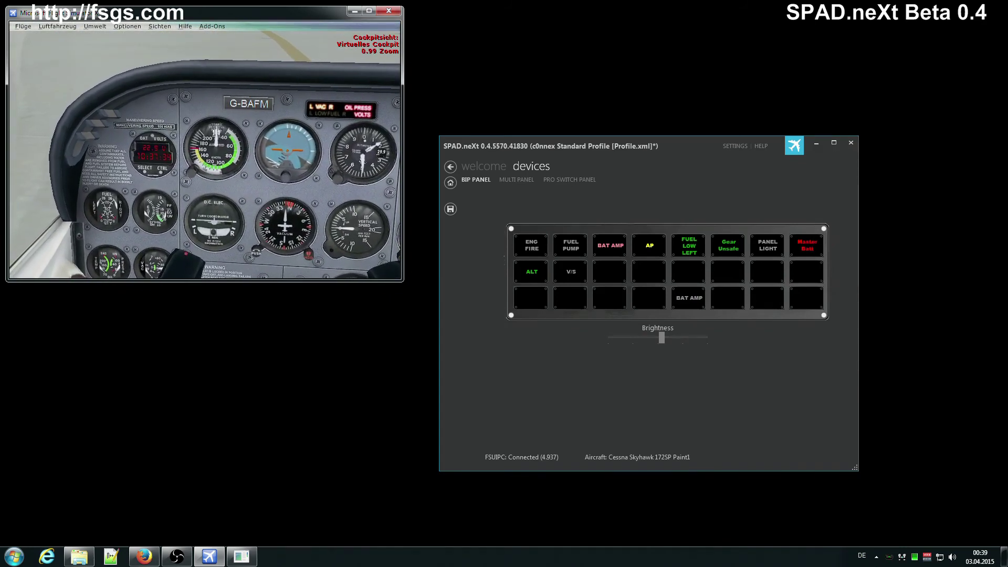
pyautogui.scroll(-3, 160, 103)
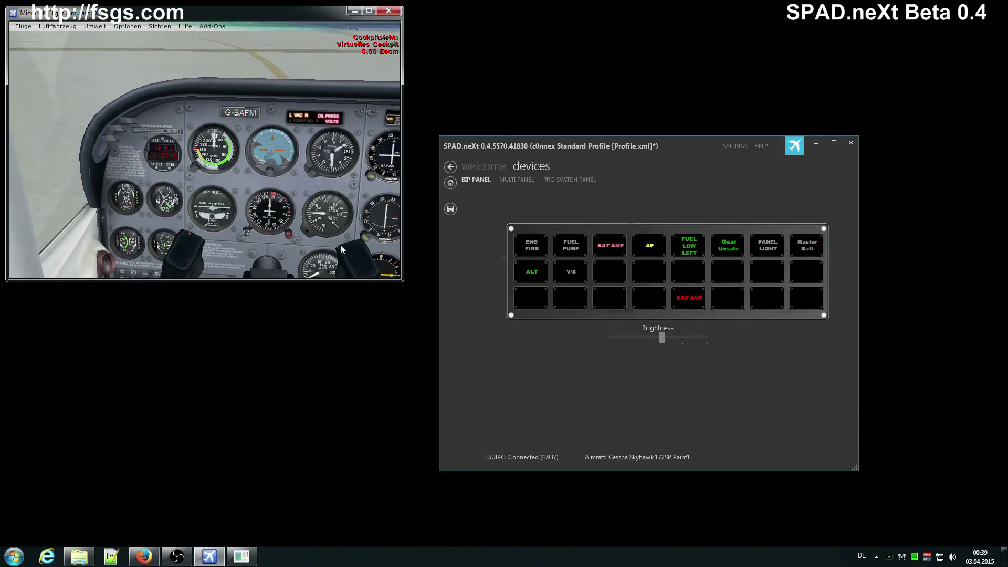
pyautogui.hotkey('ctrl', 'shift', 'Right')
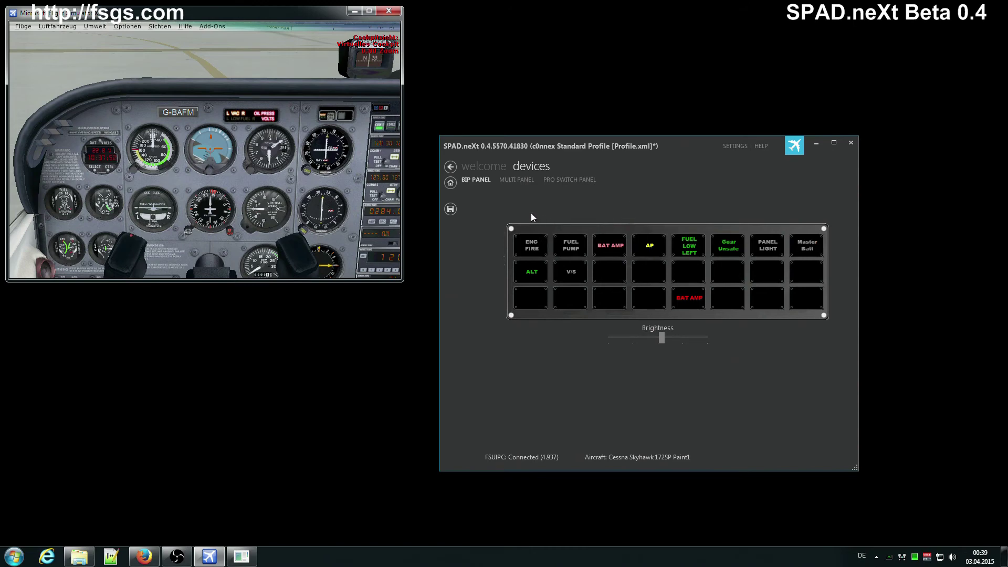
# Save the SPAD.neXt profile and switch to the Multi Panel device page.
pyautogui.click(451, 210)
pyautogui.click(524, 180)
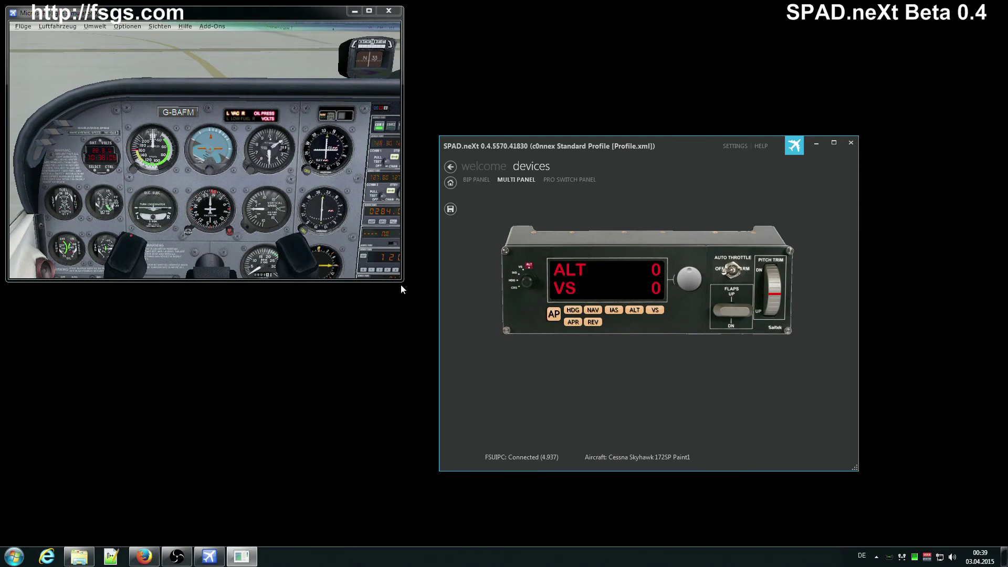
# Move the simulator's cockpit view to show the yoke, radio stack and lower controls.
pyautogui.click(254, 242)
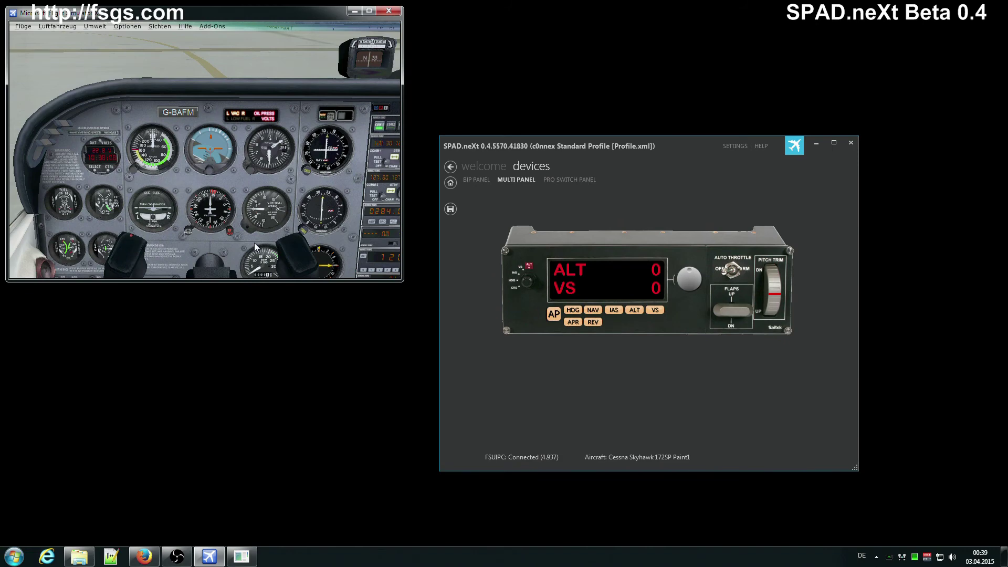
pyautogui.hotkey('shift', 'BackSpace')
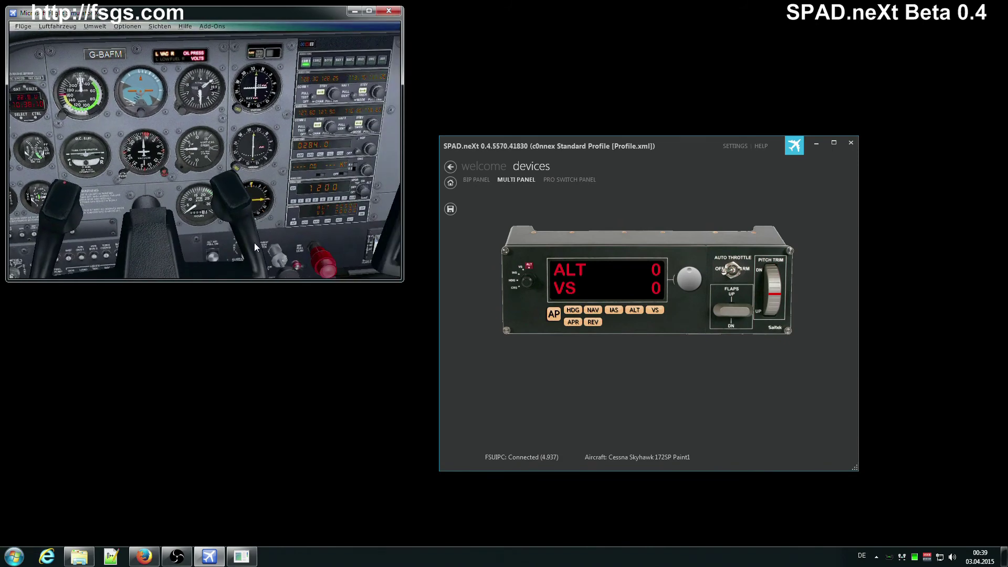
pyautogui.press('shift+KP_4')
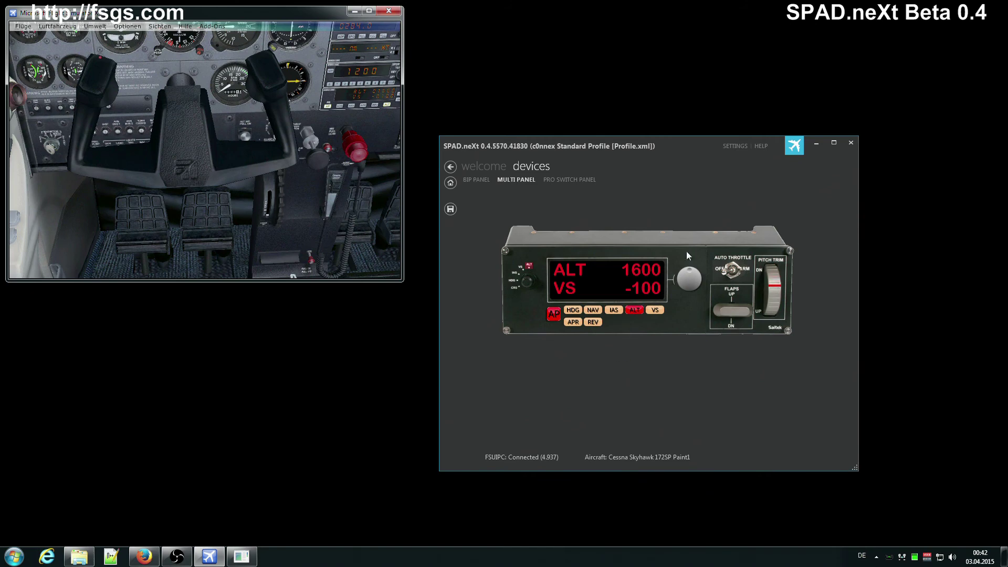
# Review the Saitek Multi Panel and Saitek BIP configuration settings, including trimwheel sensitivity, and return to the BIP Panel device page.
pyautogui.click(735, 146)
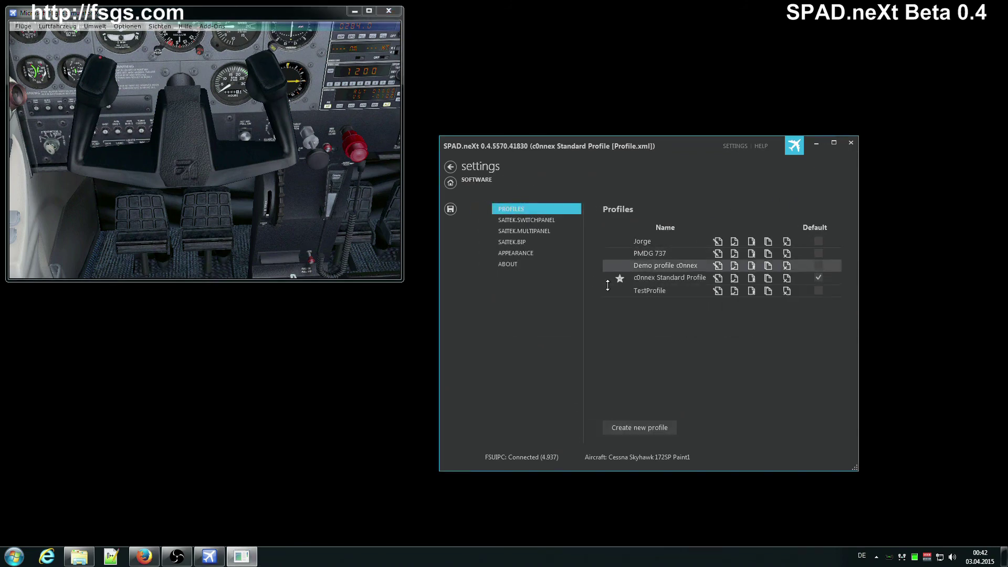
pyautogui.click(531, 231)
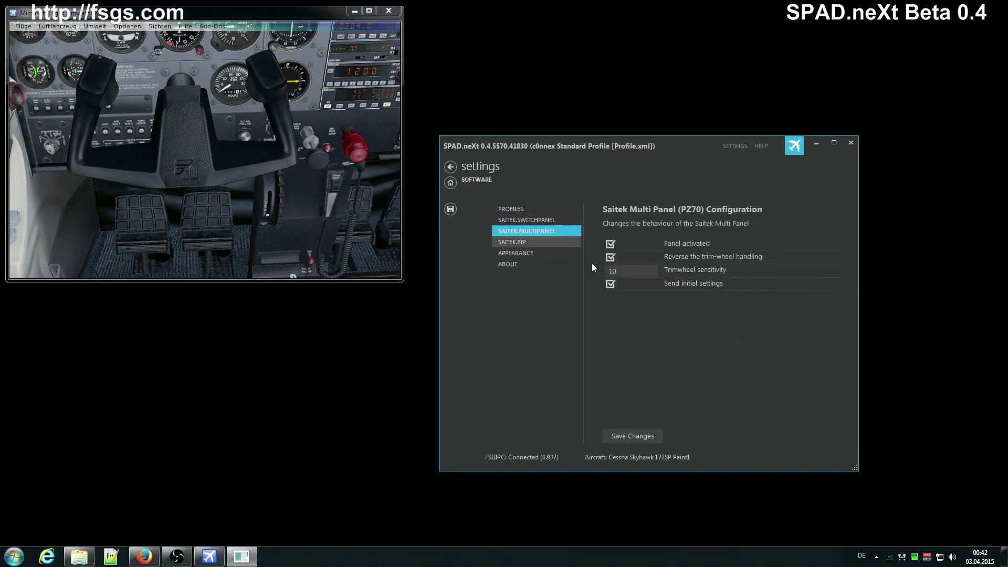
pyautogui.click(637, 268)
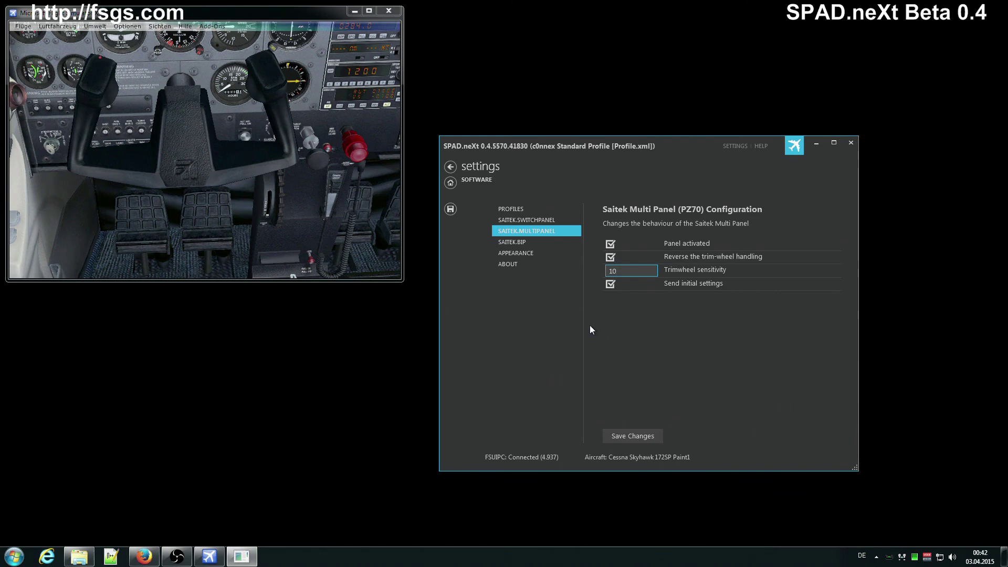
pyautogui.click(531, 241)
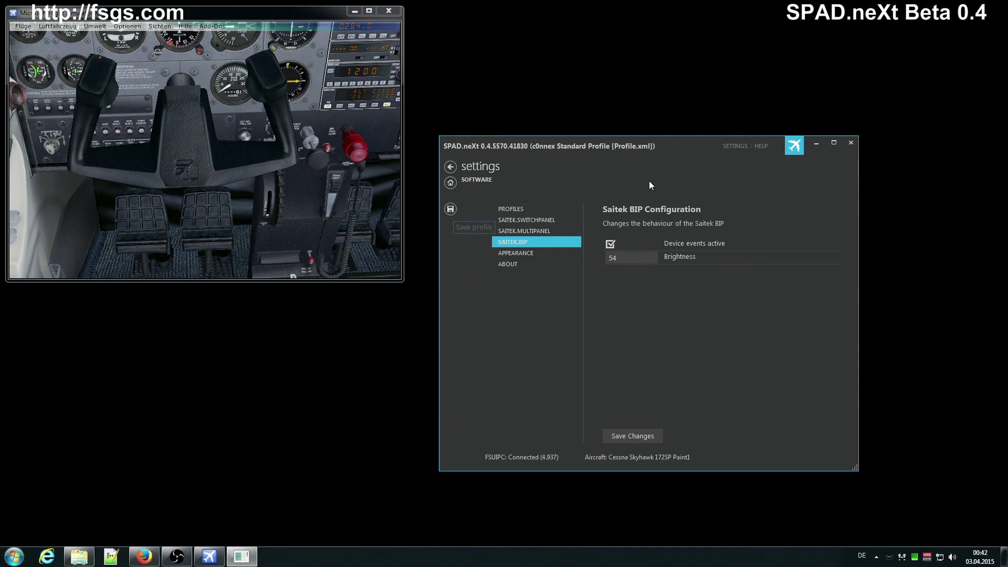
pyautogui.click(449, 167)
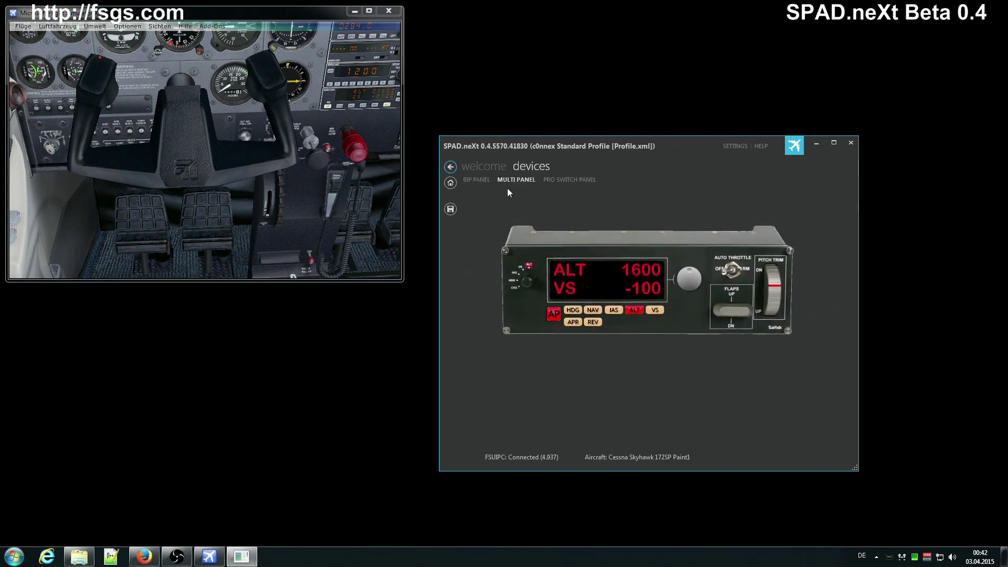
pyautogui.click(479, 181)
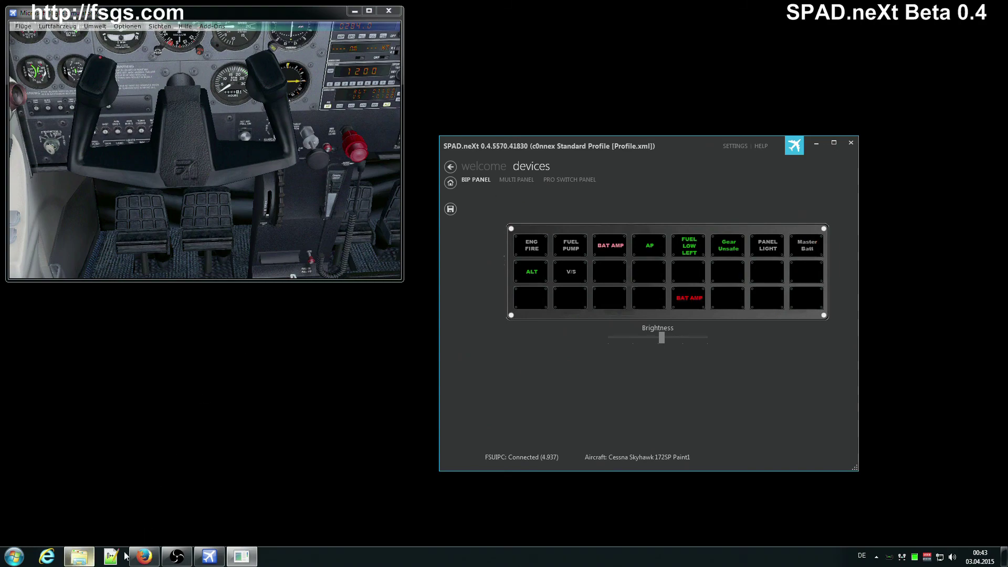
# Switch to Firefox to view the fsgs.com forum index, and return to SPAD.neXt's Multi Panel device page.
pyautogui.click(144, 556)
pyautogui.click(183, 22)
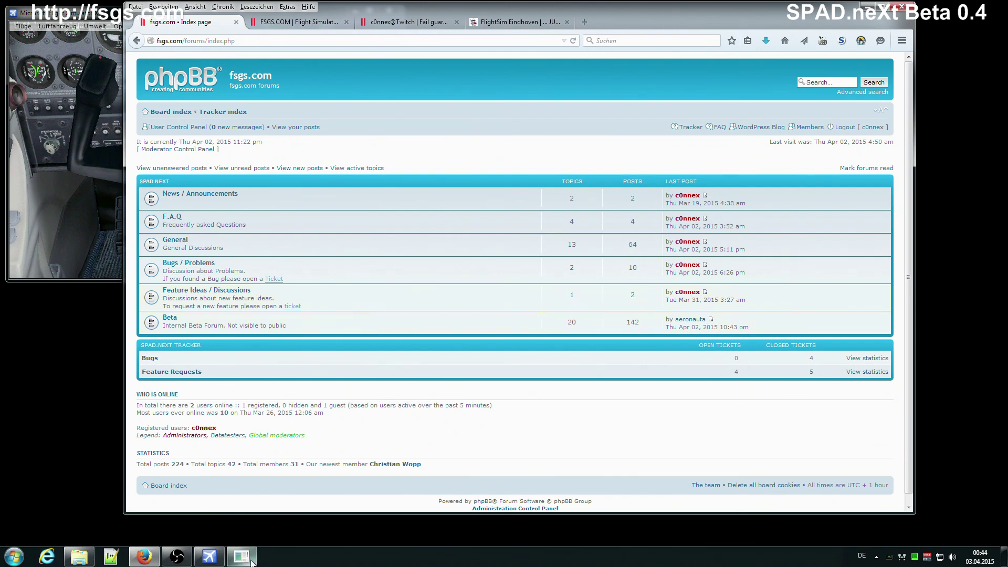
pyautogui.click(242, 556)
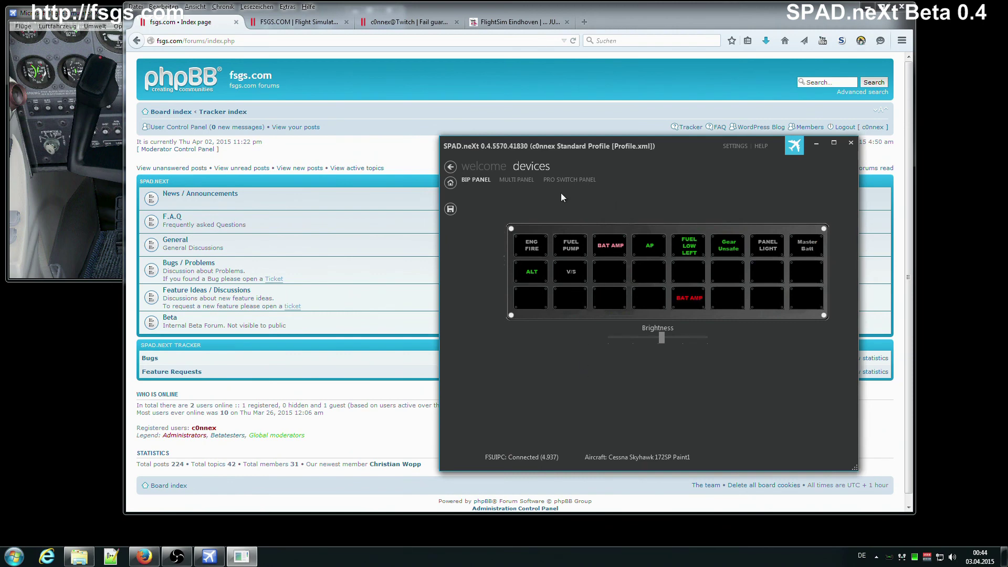
pyautogui.click(517, 180)
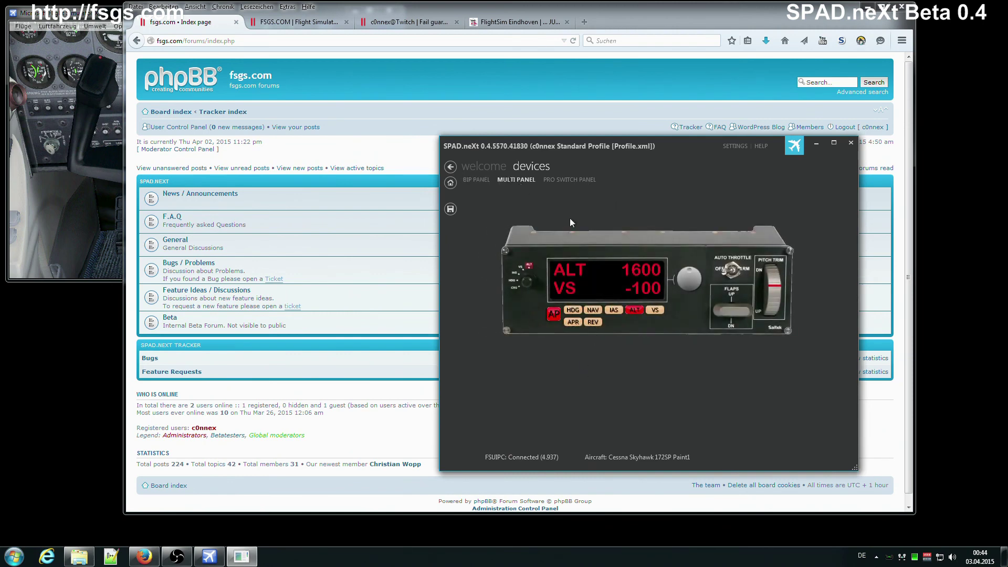